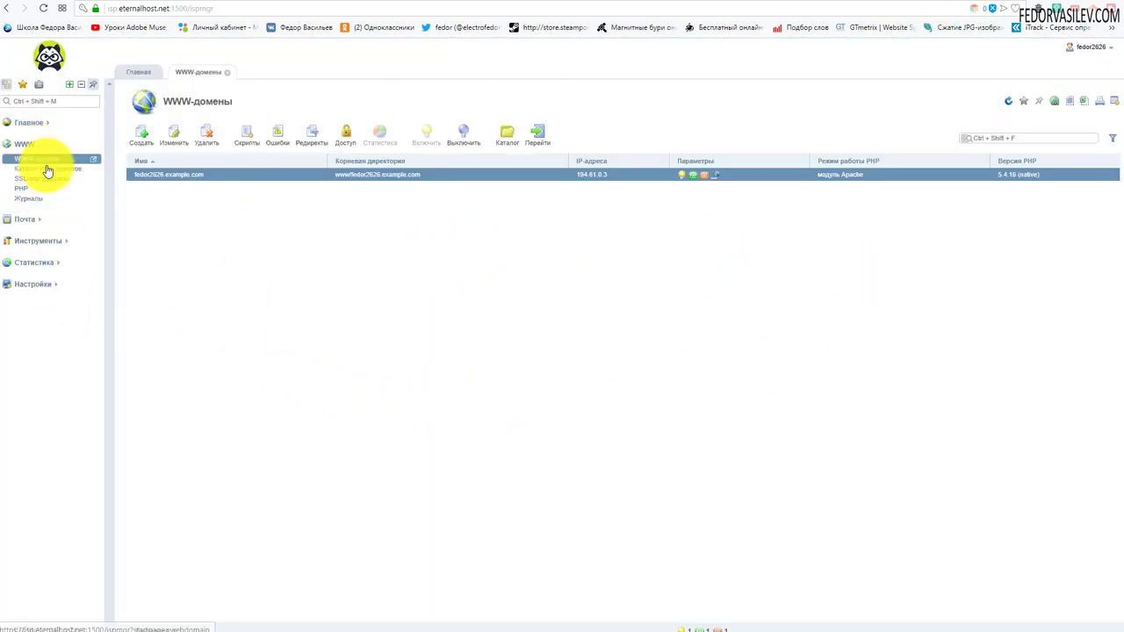
Open the domain's web root folder in the file manager.
click(505, 135)
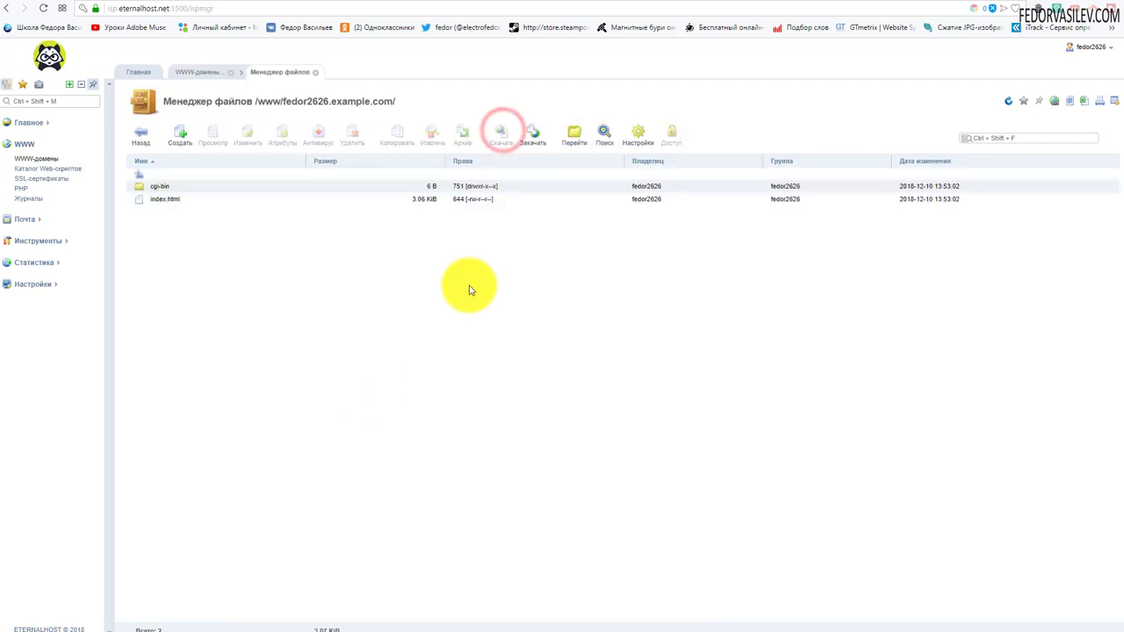
drag(406, 102, 214, 104)
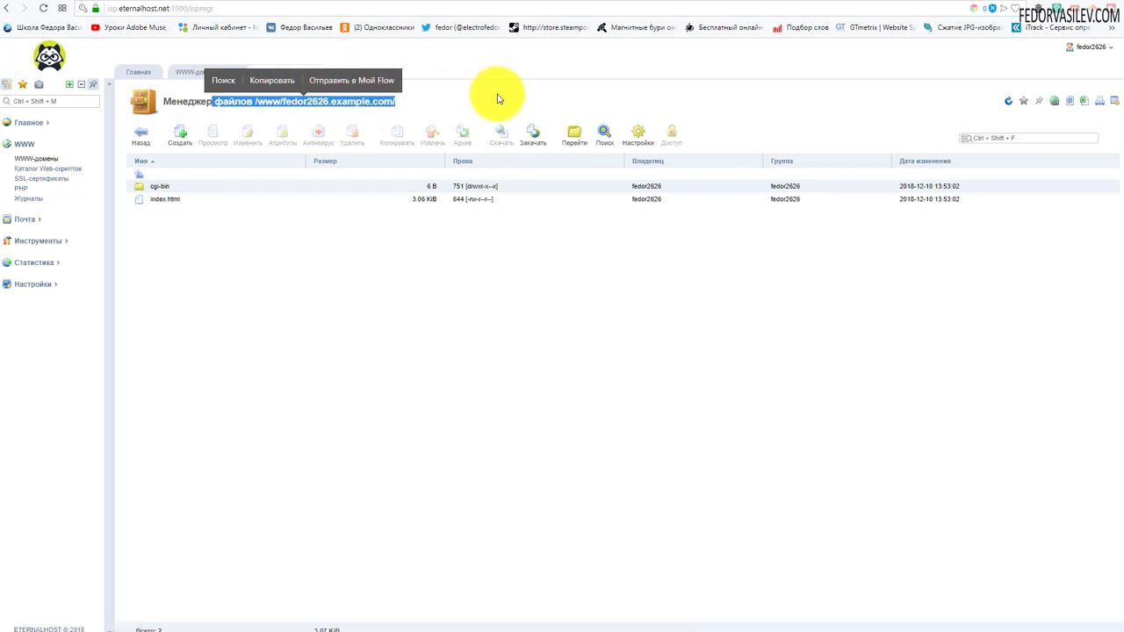
click(497, 94)
Delete the default cgi-bin folder and index.html from the web root.
click(158, 186)
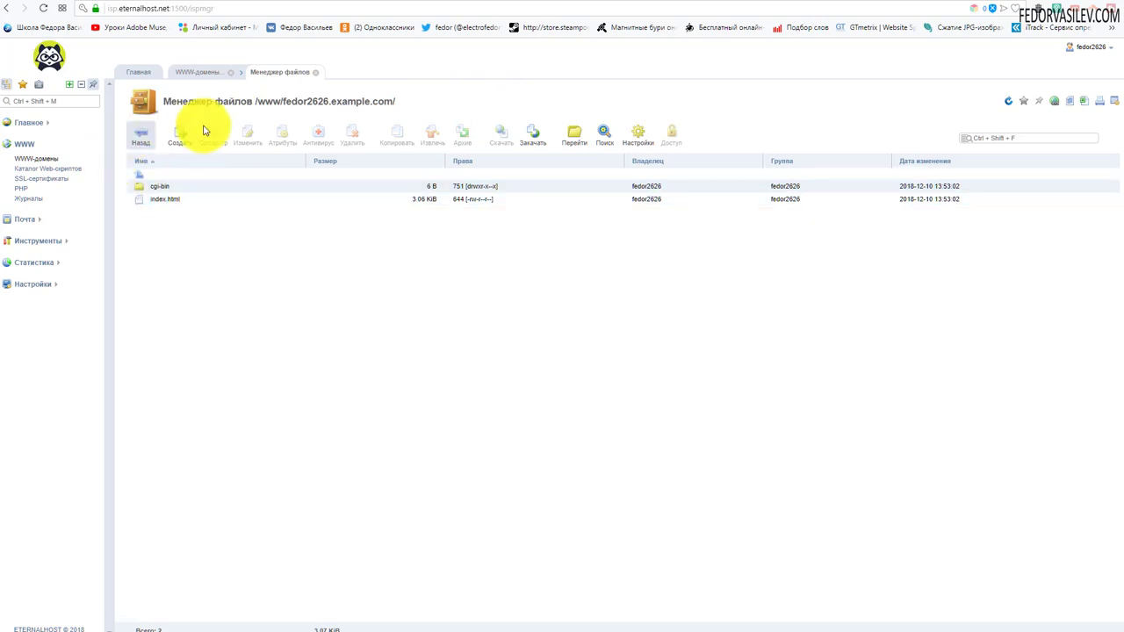
click(196, 187)
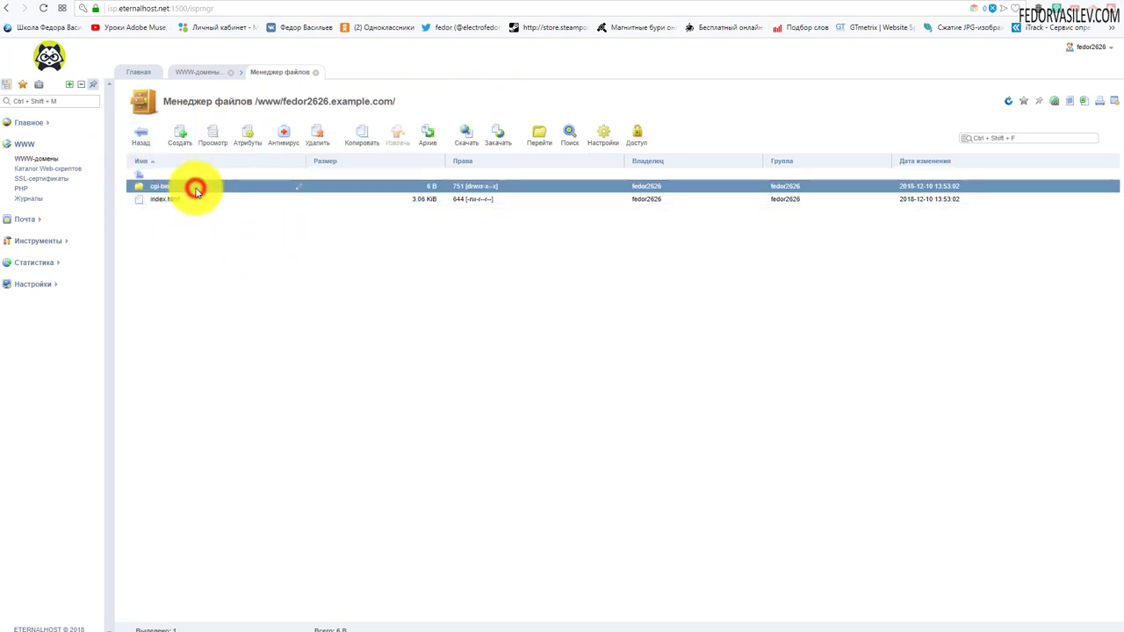
ctrl+click(190, 200)
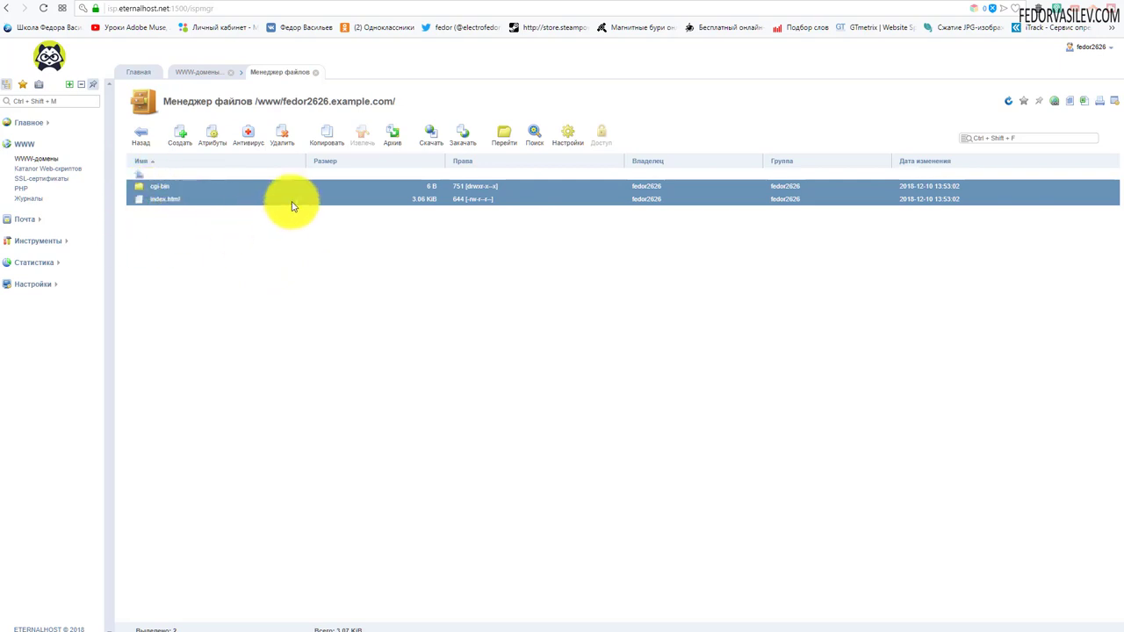
click(283, 140)
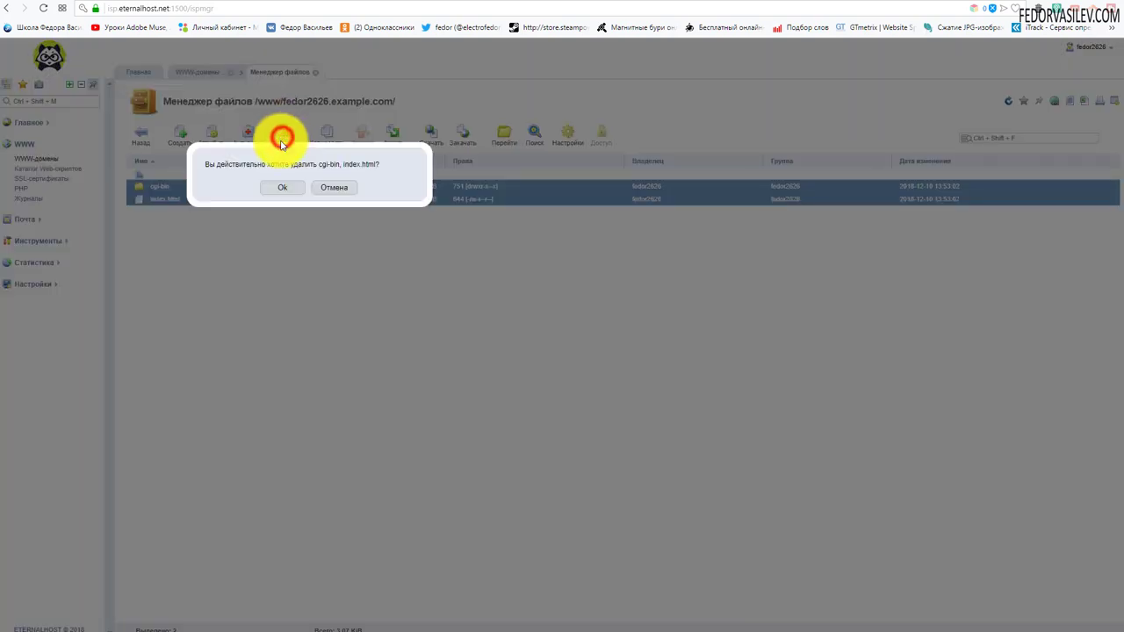
click(281, 189)
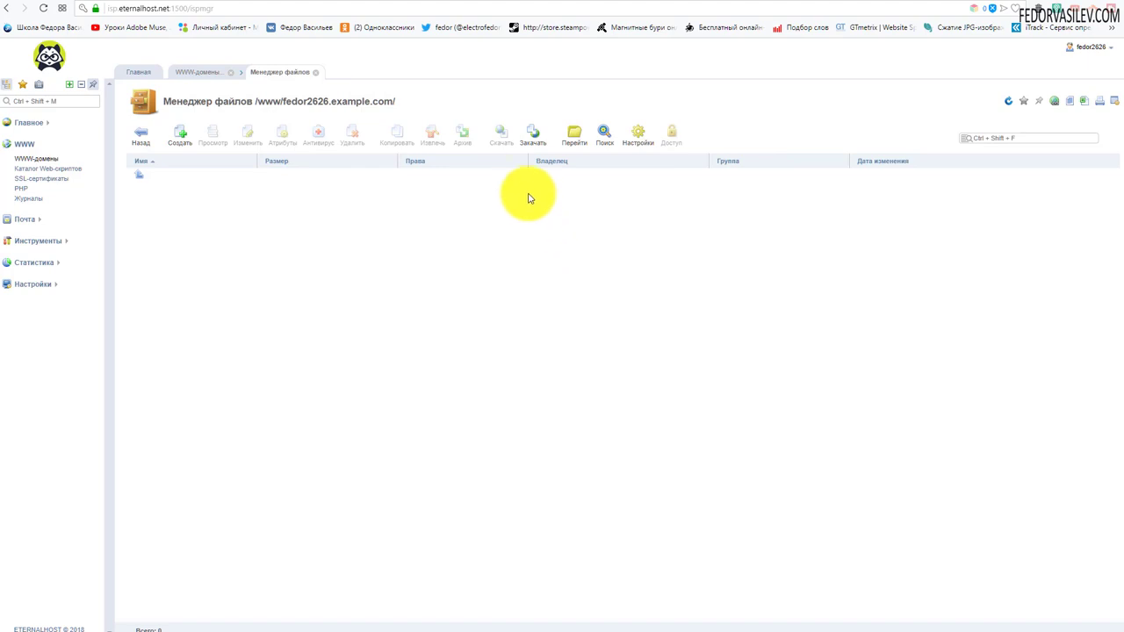
click(529, 138)
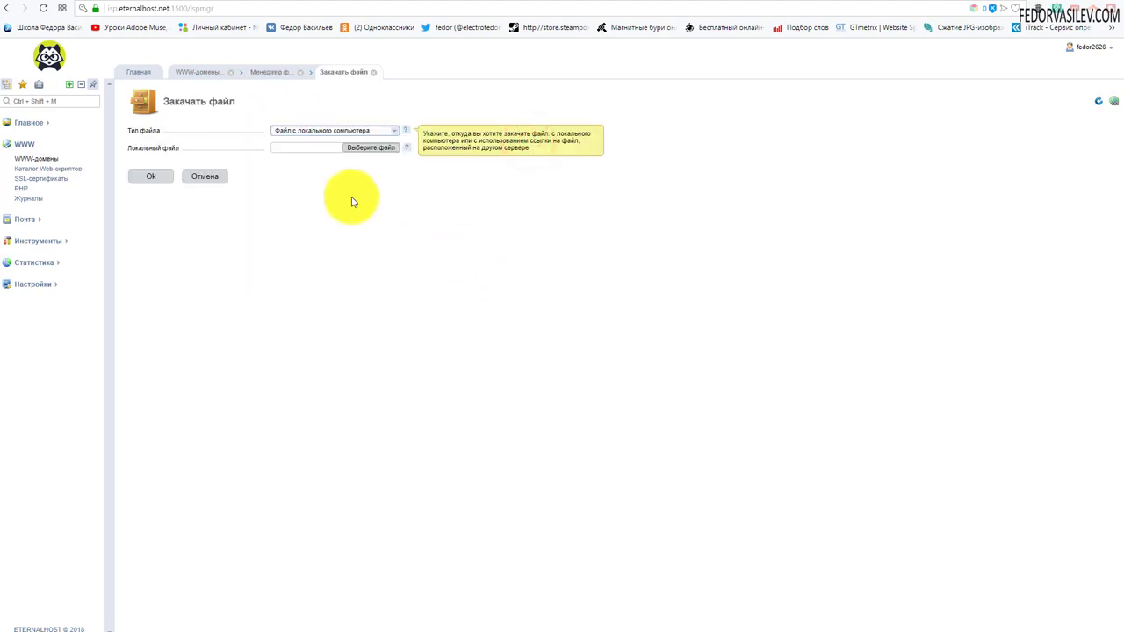
Upload Joomla_3.9.1-Stable-Full_Package.zip (13.18 MiB) from the computer into the web root.
click(372, 150)
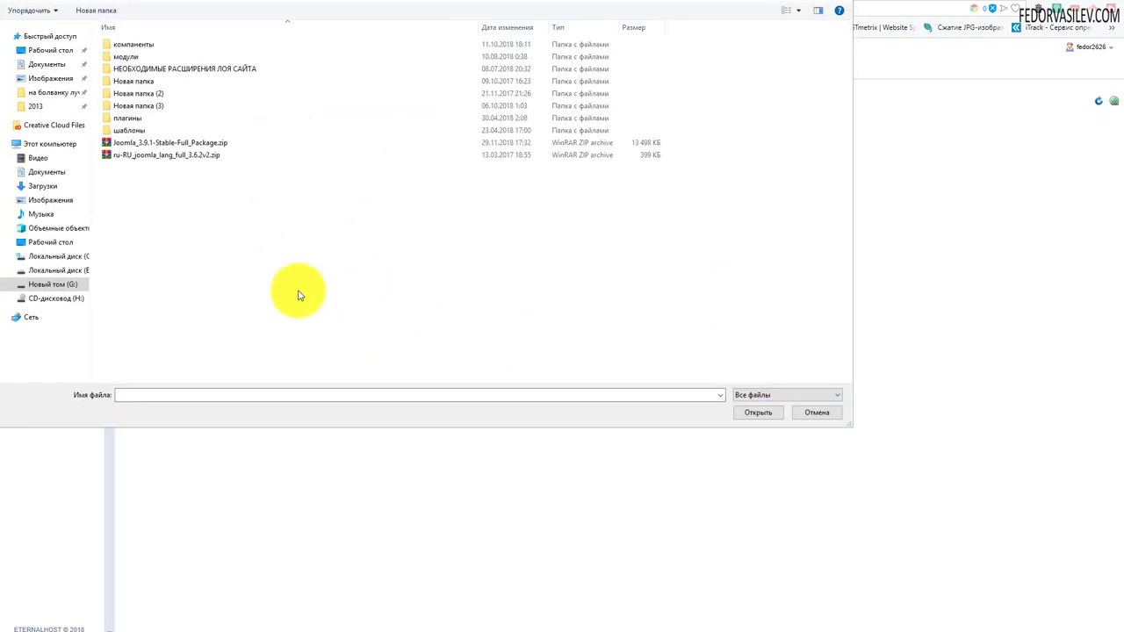
click(125, 145)
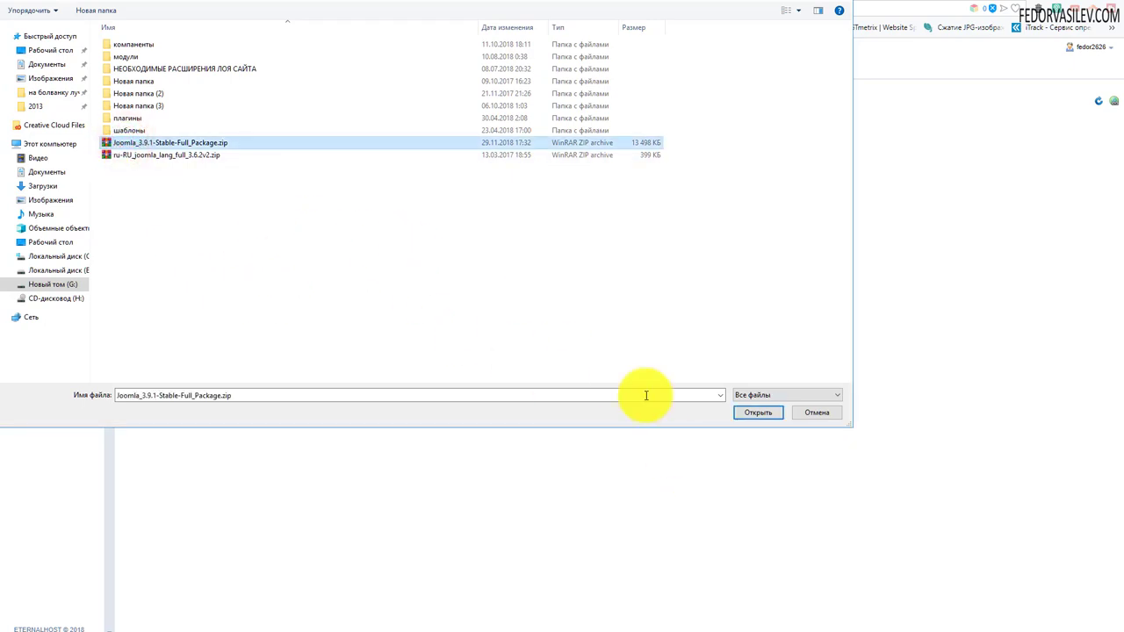
click(756, 414)
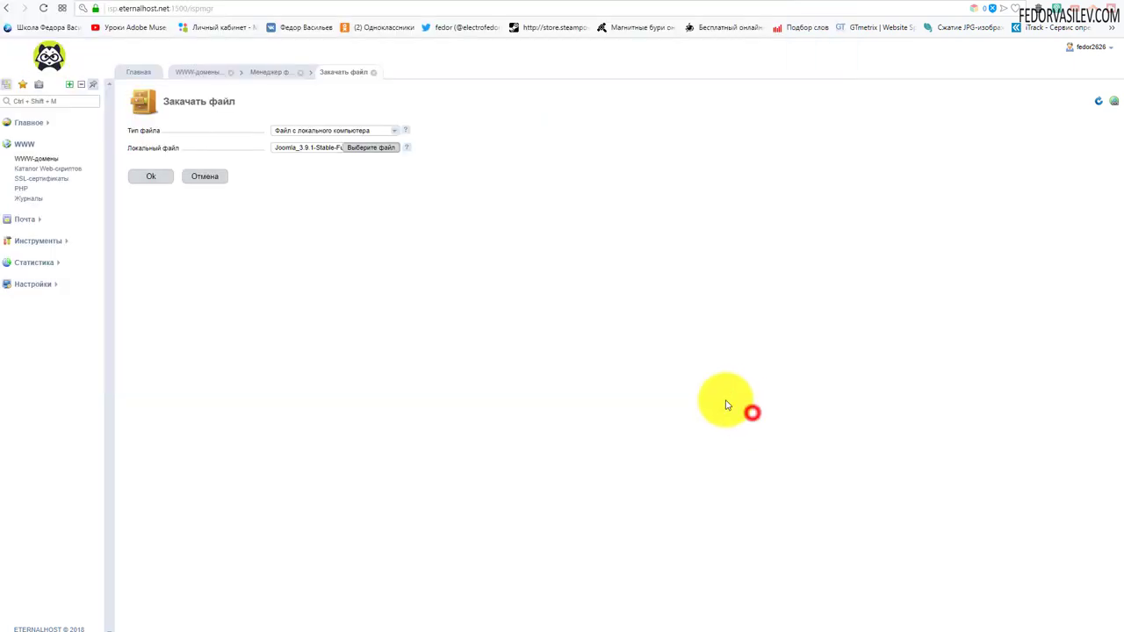
click(150, 177)
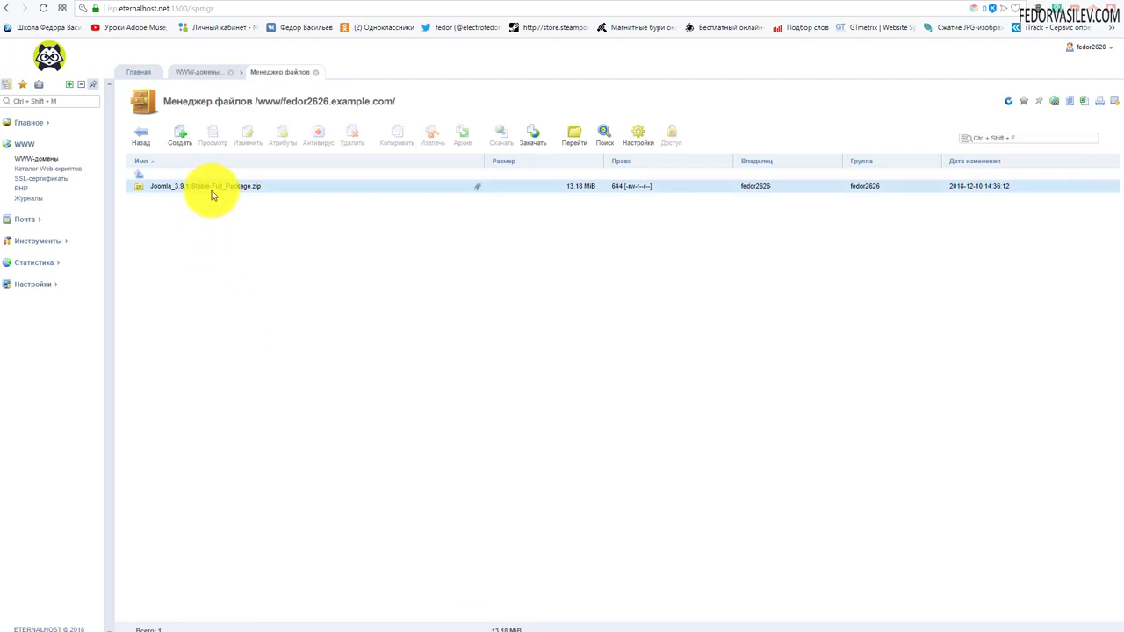
click(213, 187)
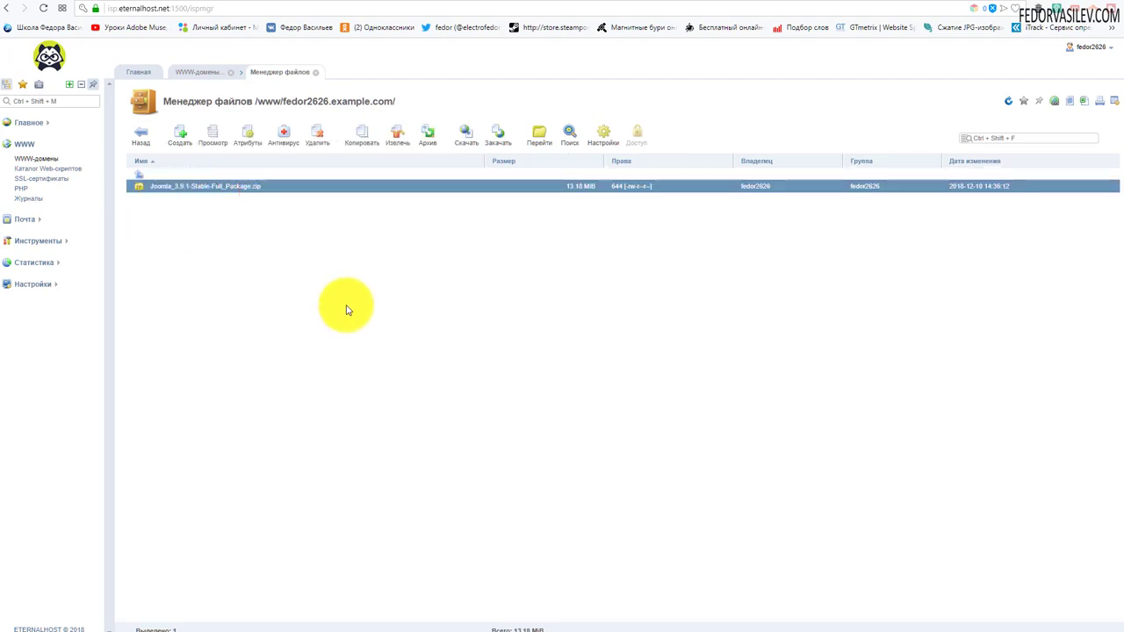
Extract the Joomla zip into the domain folder, delete the zip, then return to WWW-домены.
click(397, 134)
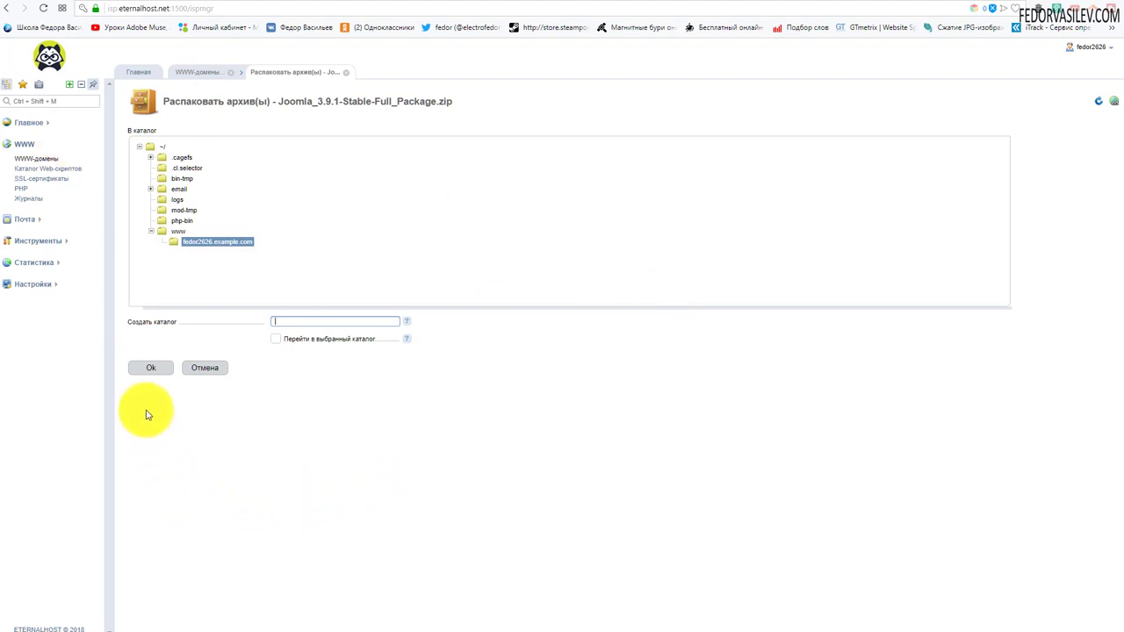
click(151, 369)
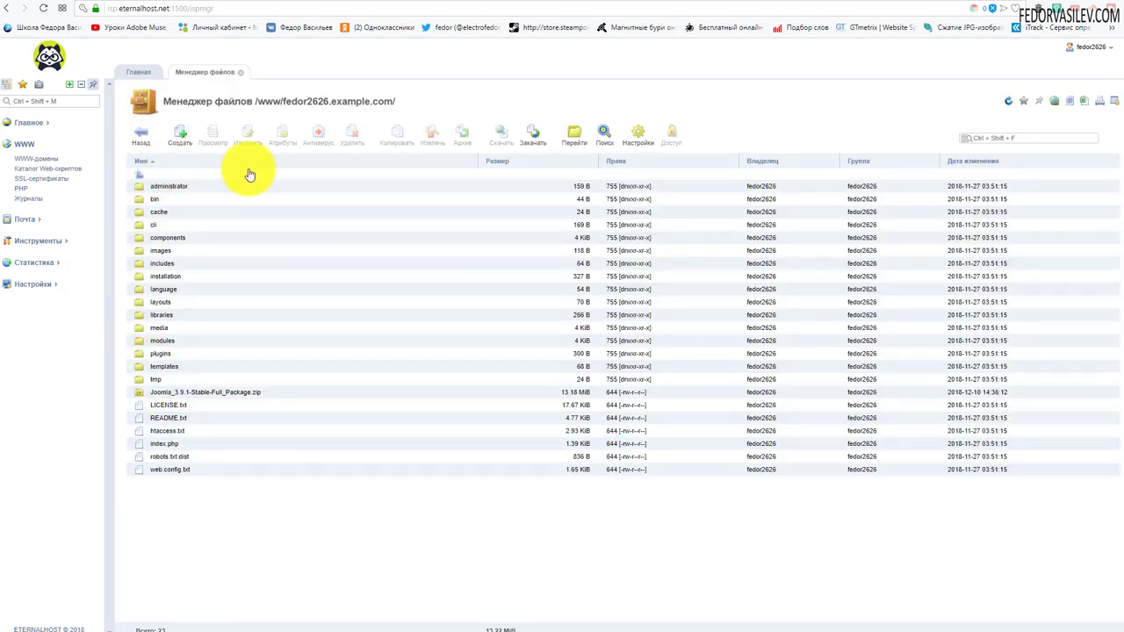
click(262, 394)
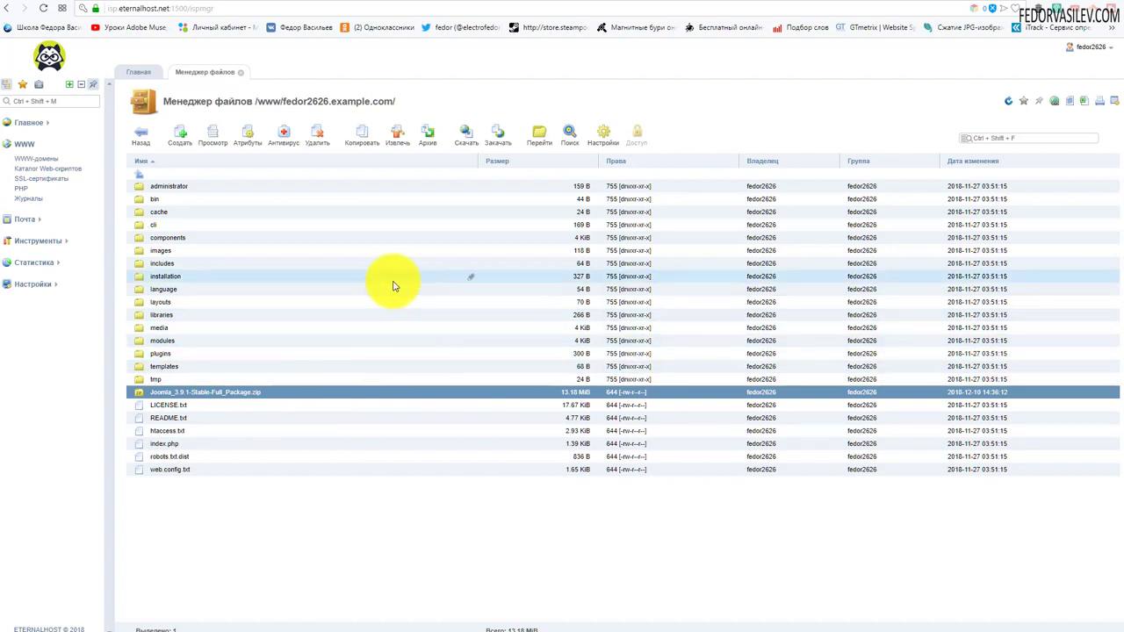
click(319, 137)
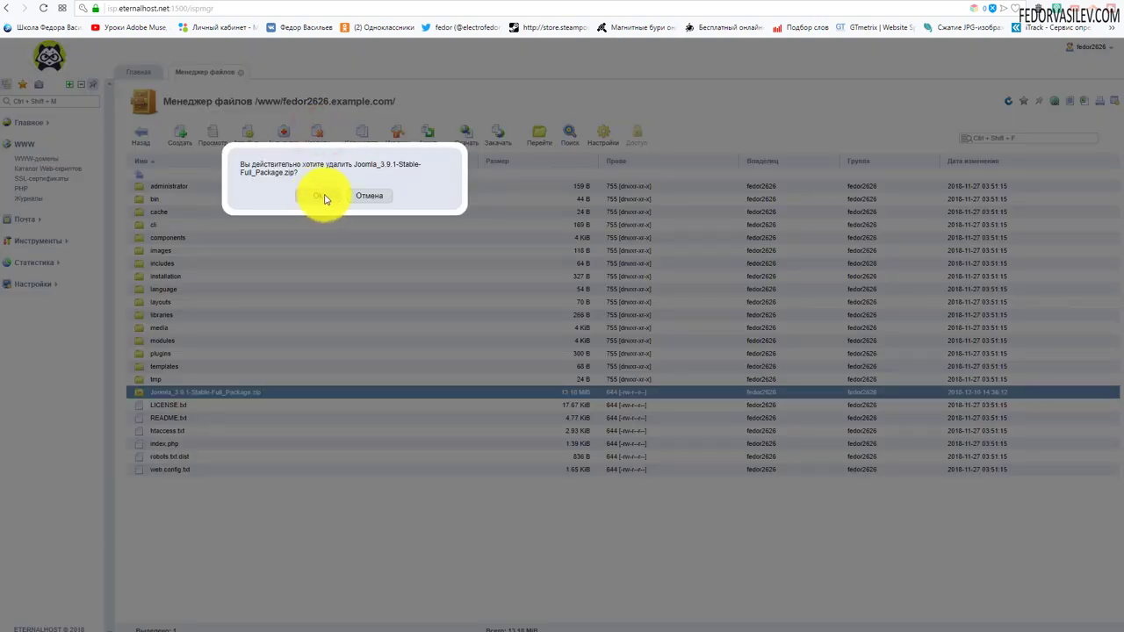
click(322, 195)
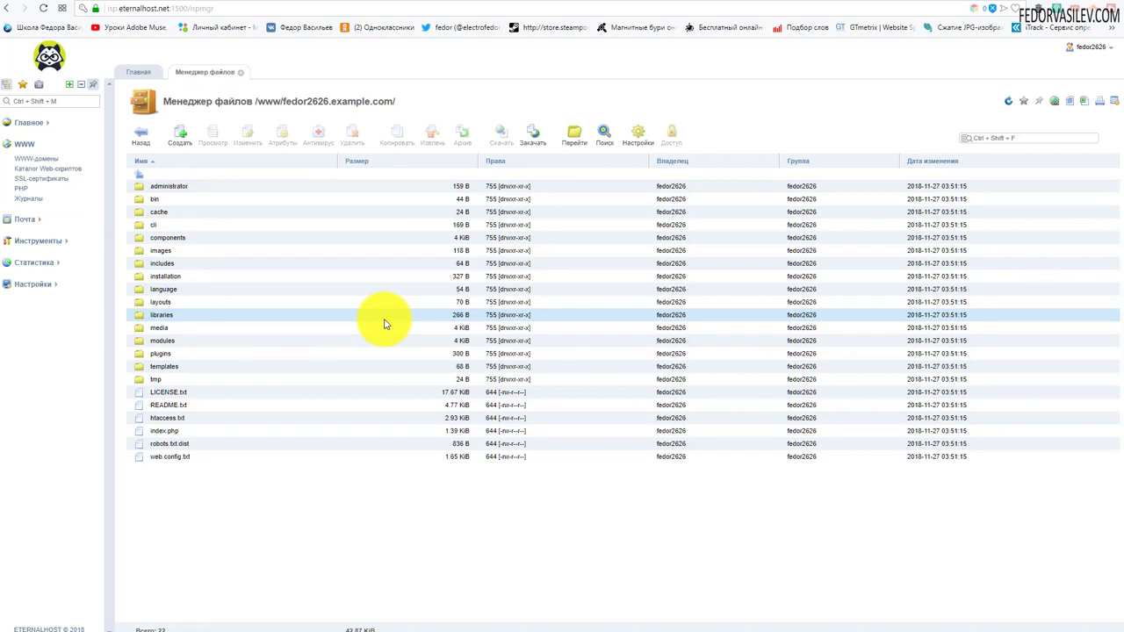
click(48, 159)
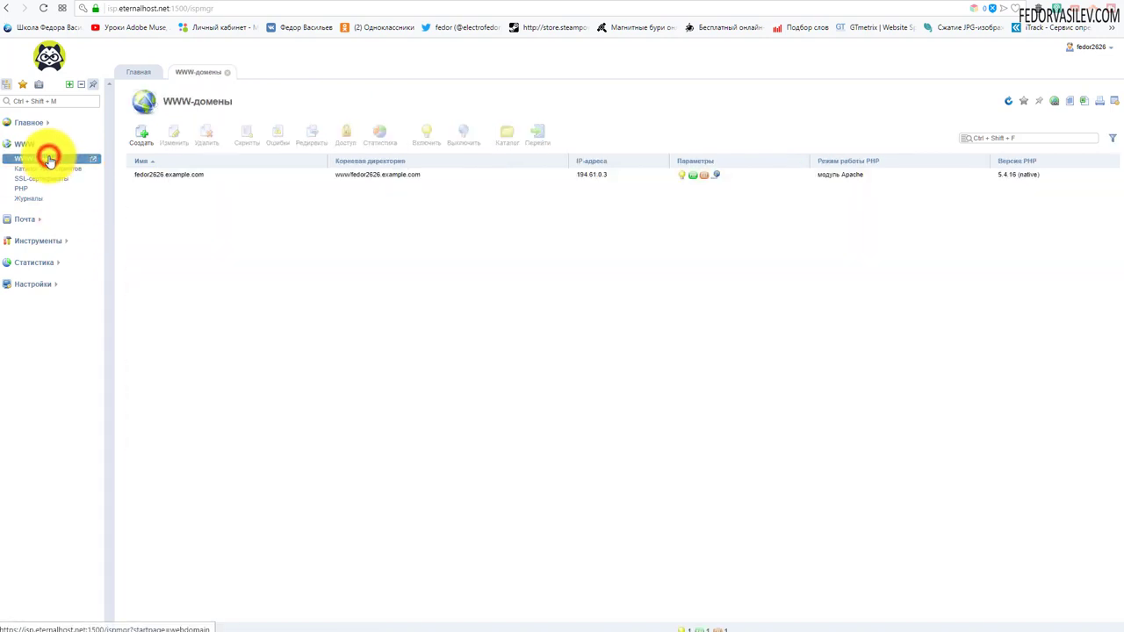
Open fedor2626.eternalhost.site in the browser and reload the page.
mouse_move(717, 175)
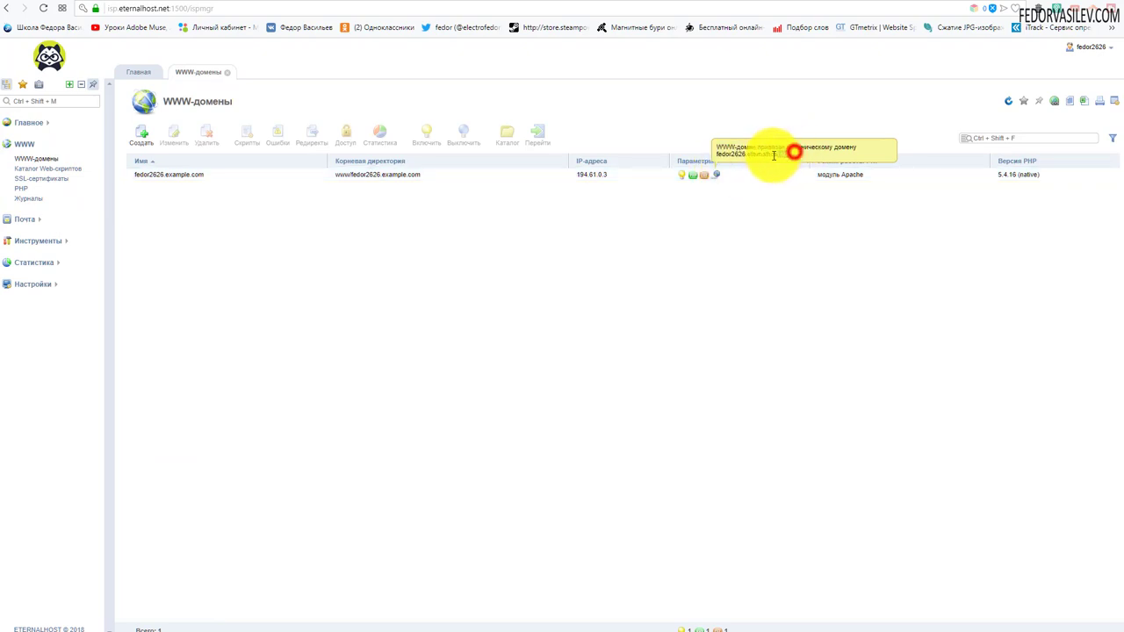
drag(795, 155, 720, 164)
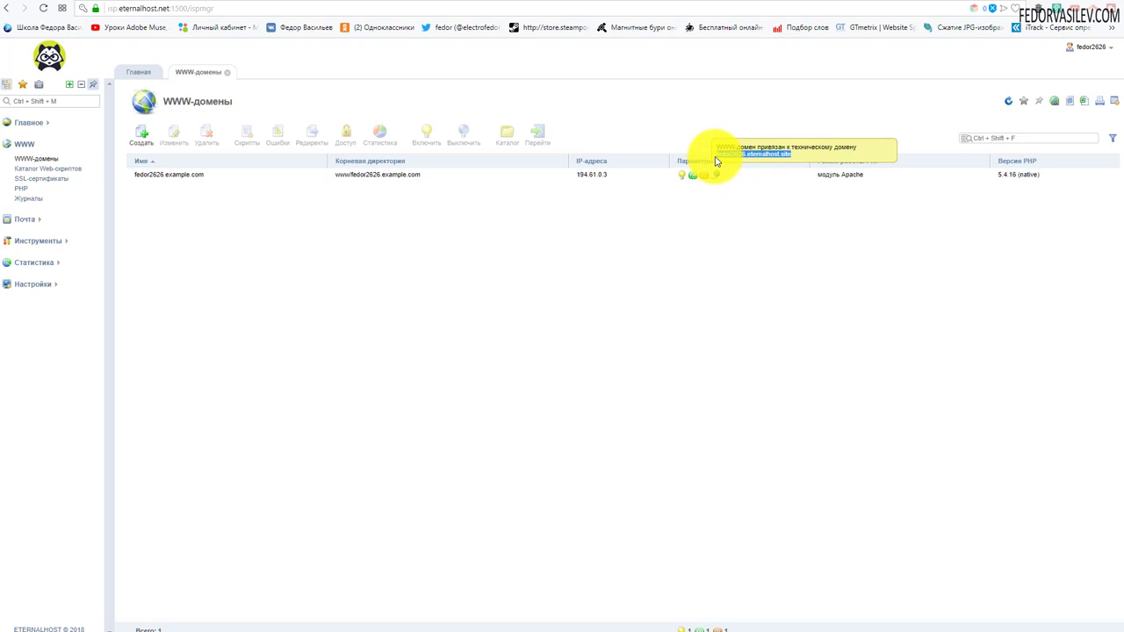
click(717, 156)
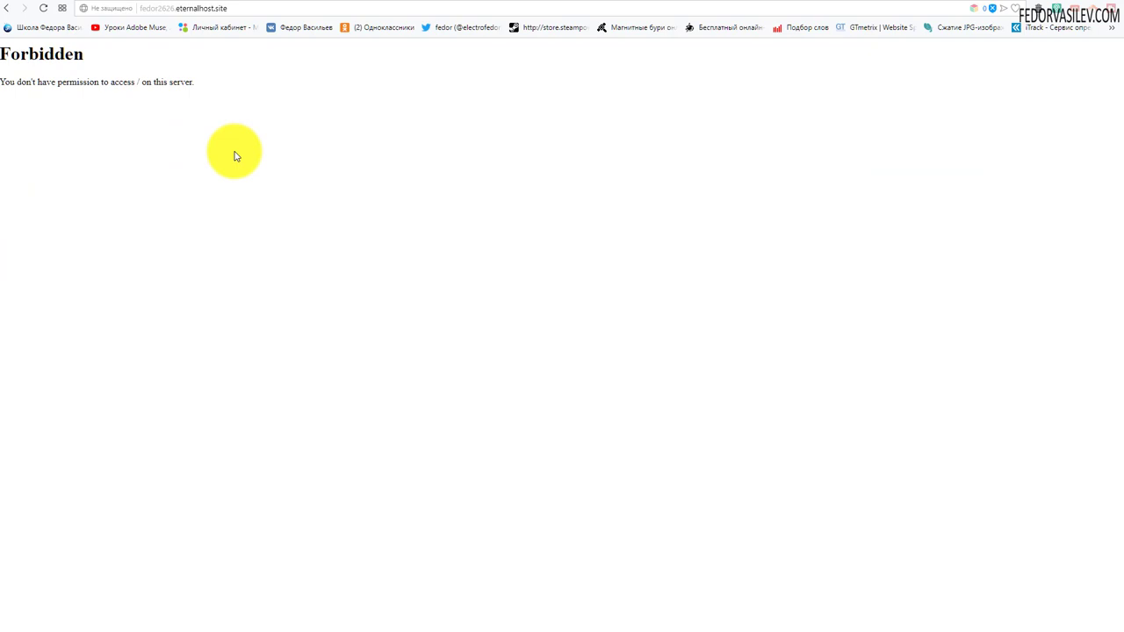
click(44, 9)
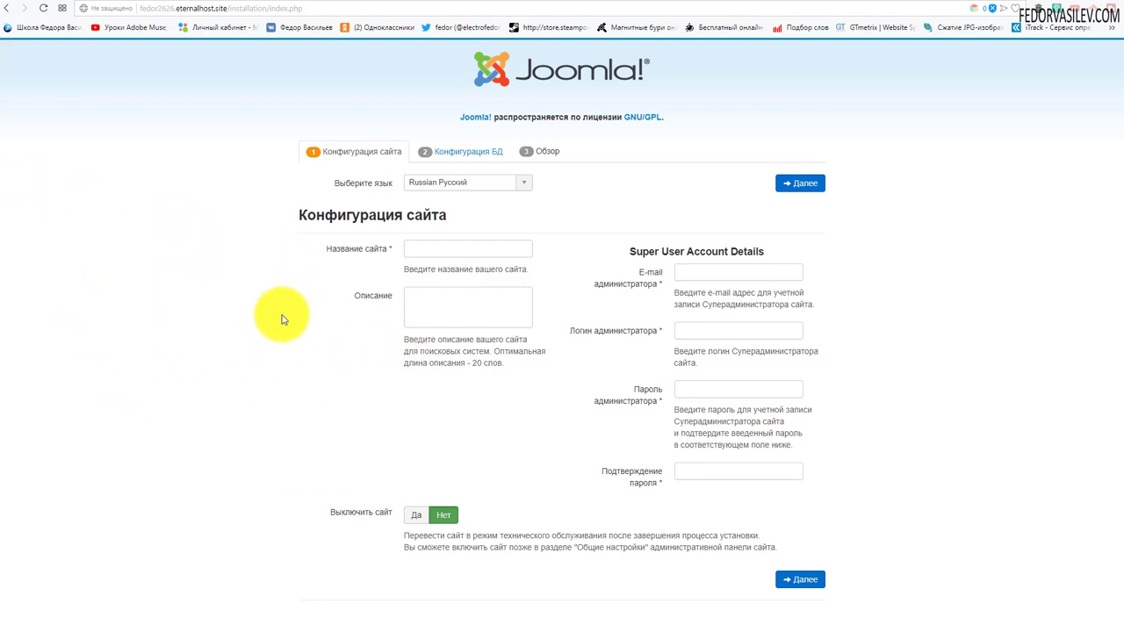
Fill in Joomla's site configuration: site name демо, admin e-mail, login and password.
click(414, 251)
click(418, 266)
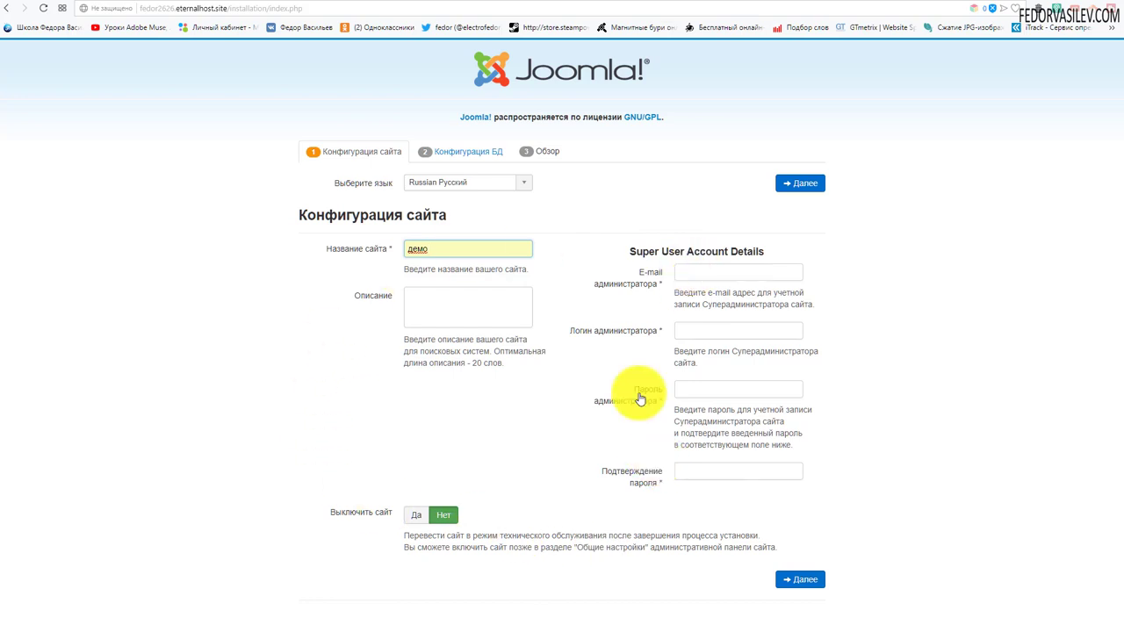
click(689, 273)
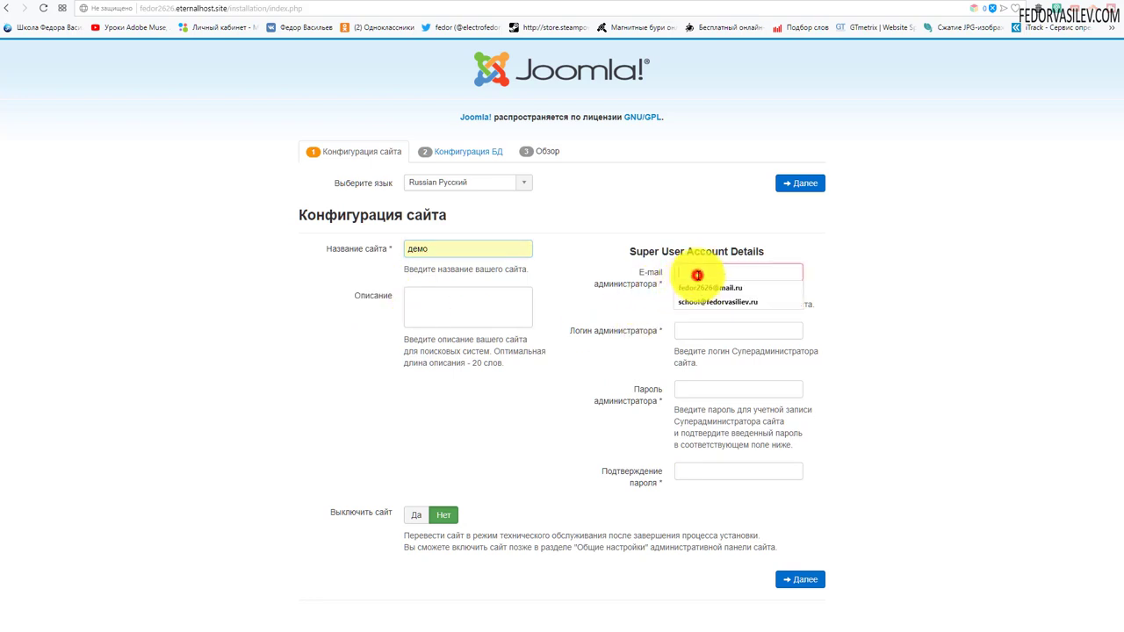
click(702, 298)
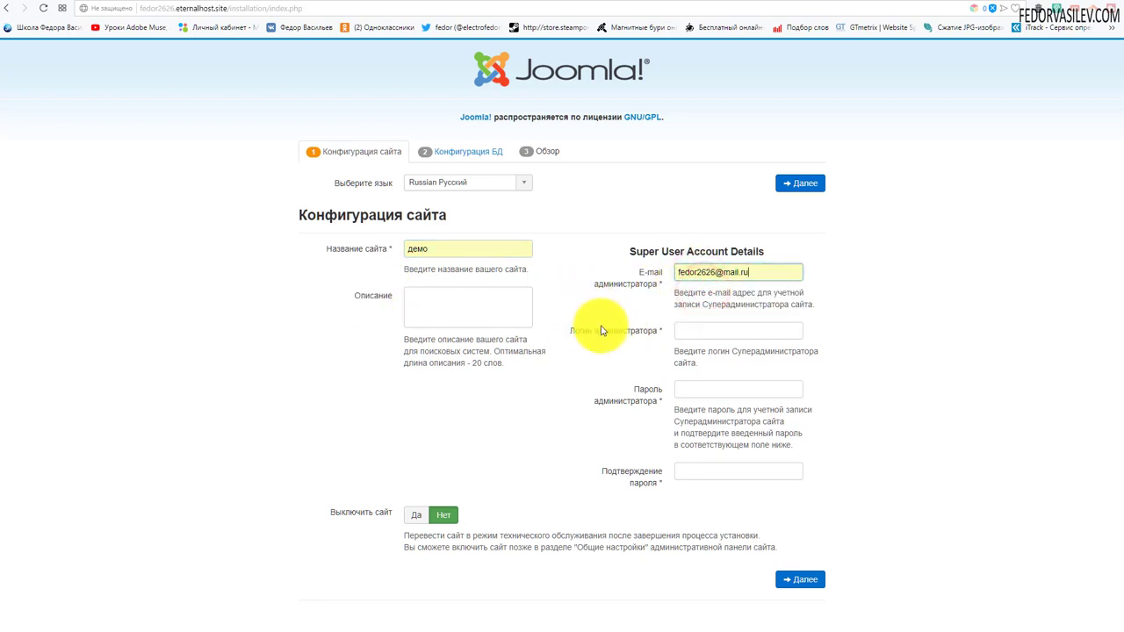
click(697, 330)
click(696, 347)
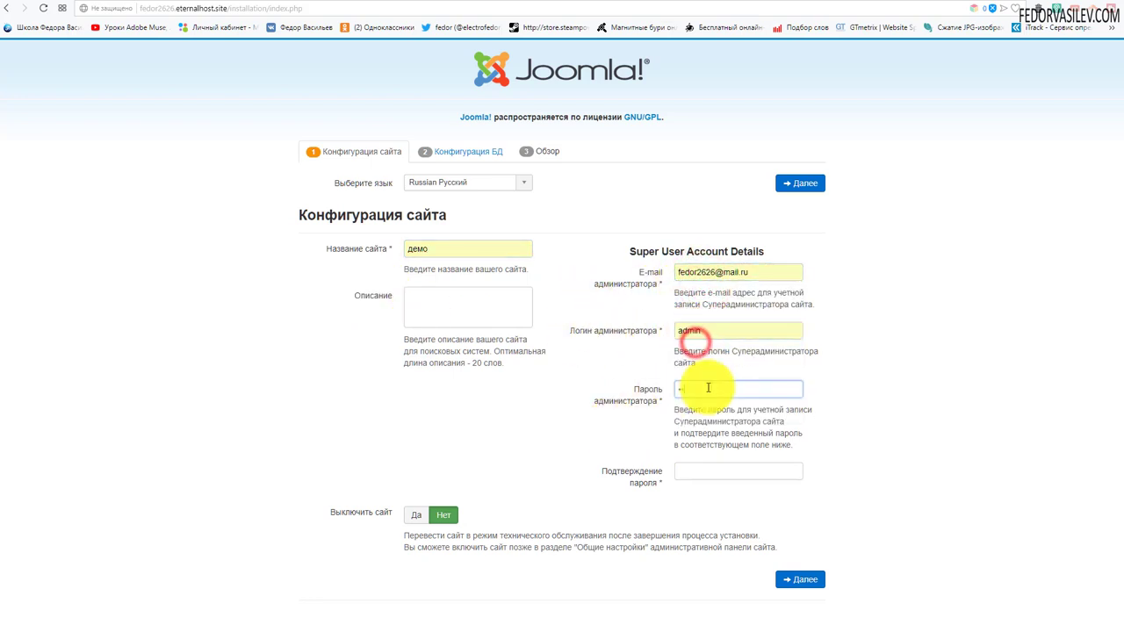
click(713, 389)
text(123)
click(684, 472)
text(123)
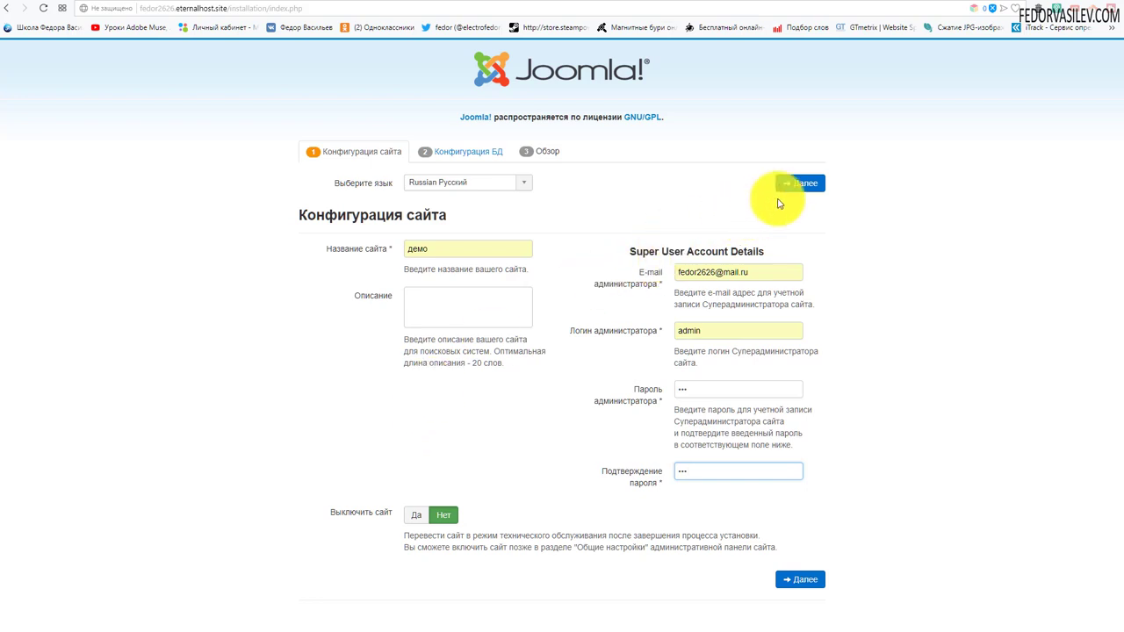
Continue to the database step, dismiss the save-password prompt, and return to ISPmanager.
click(800, 184)
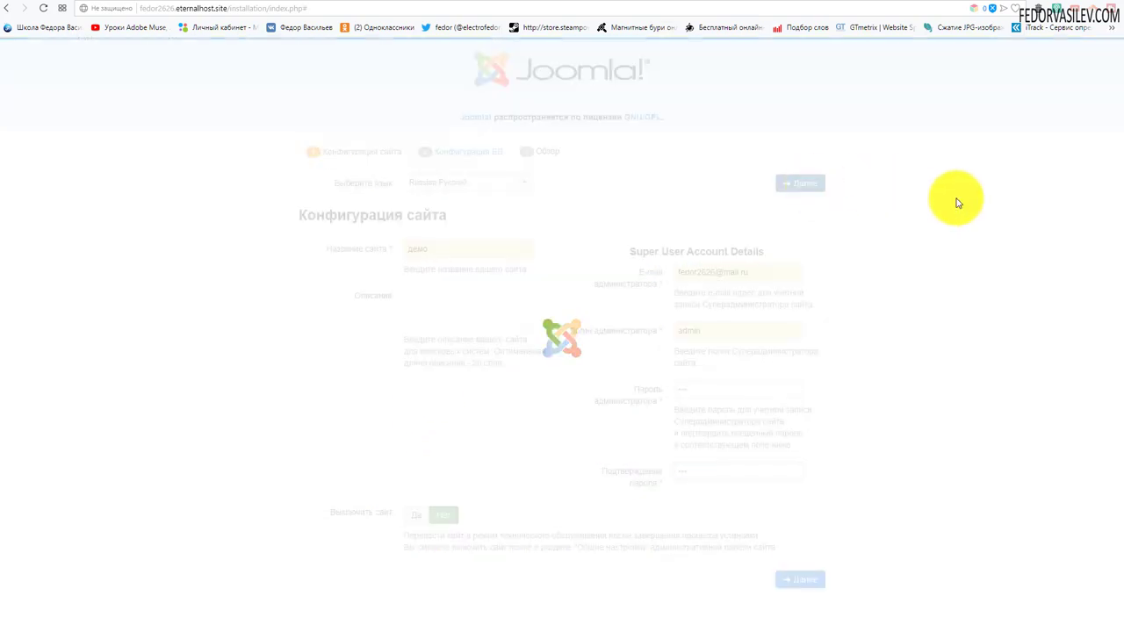
click(1049, 55)
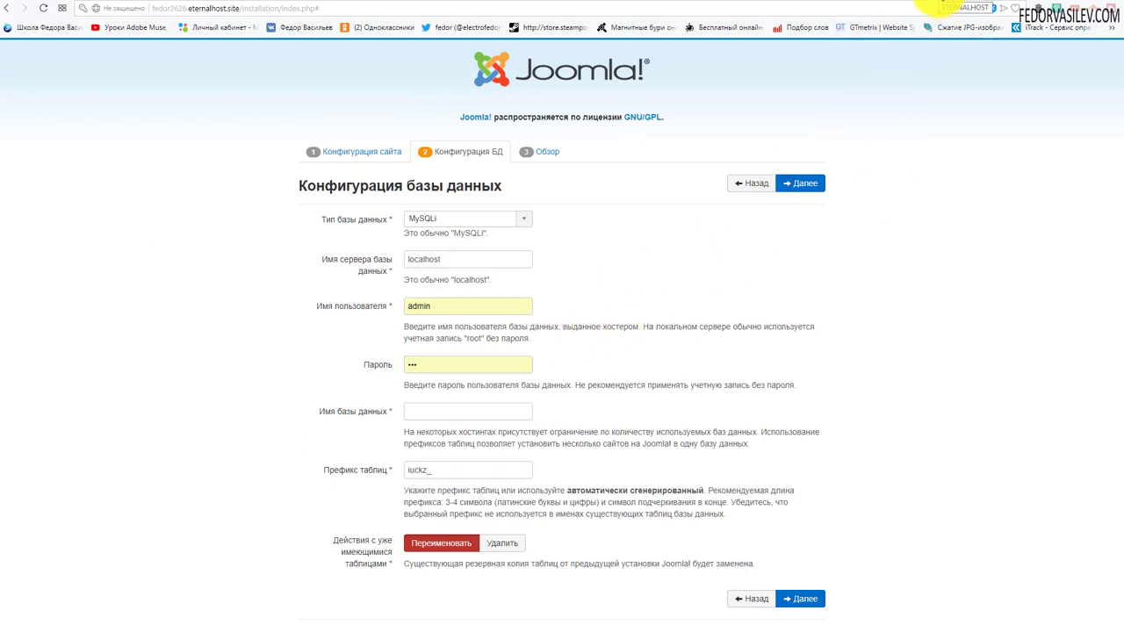
click(944, 3)
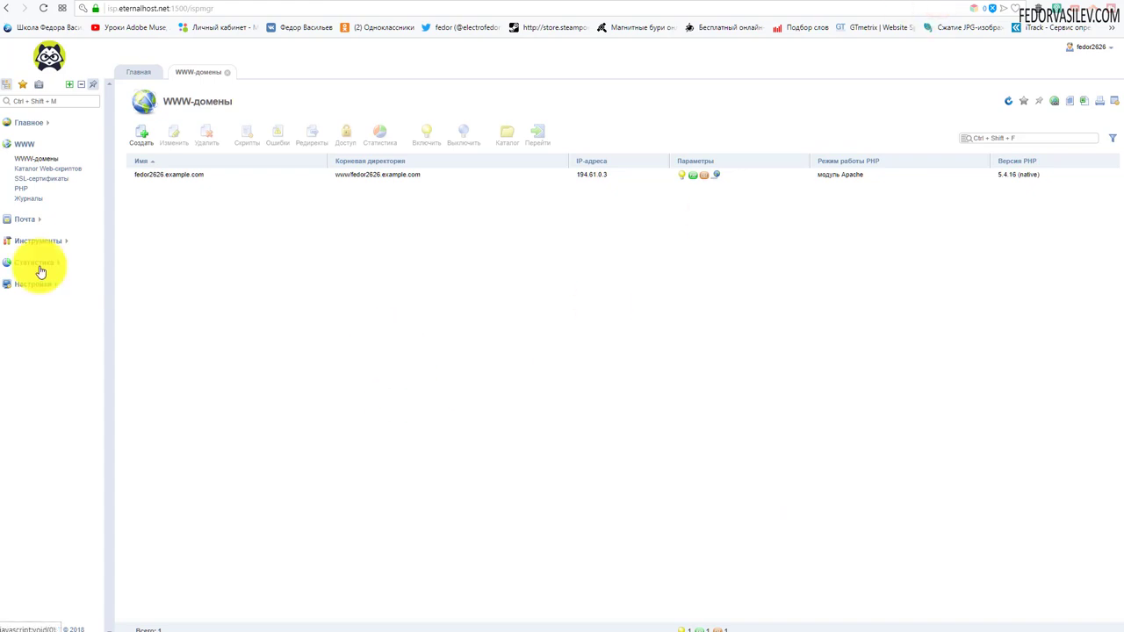
Open the Базы данных list under the Главное section.
click(47, 128)
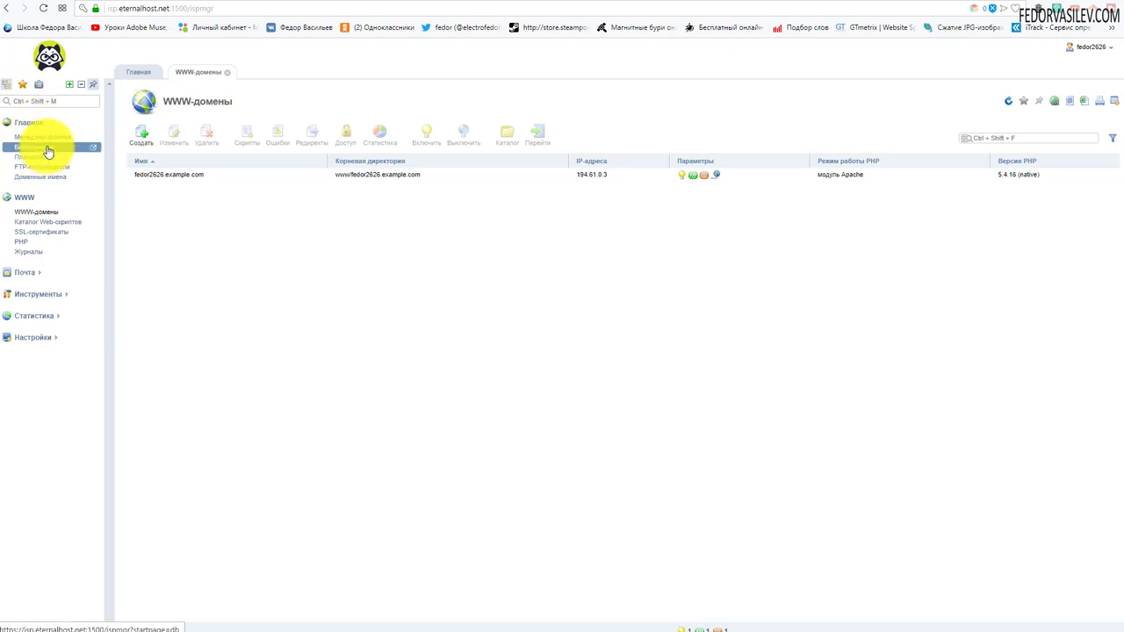
click(48, 148)
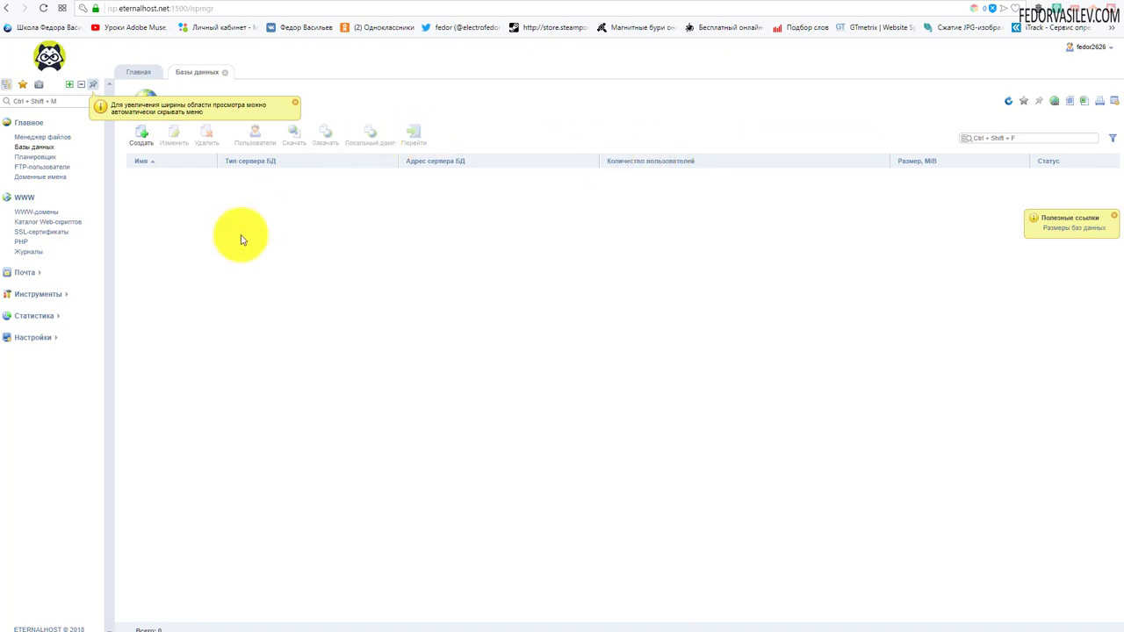
click(295, 103)
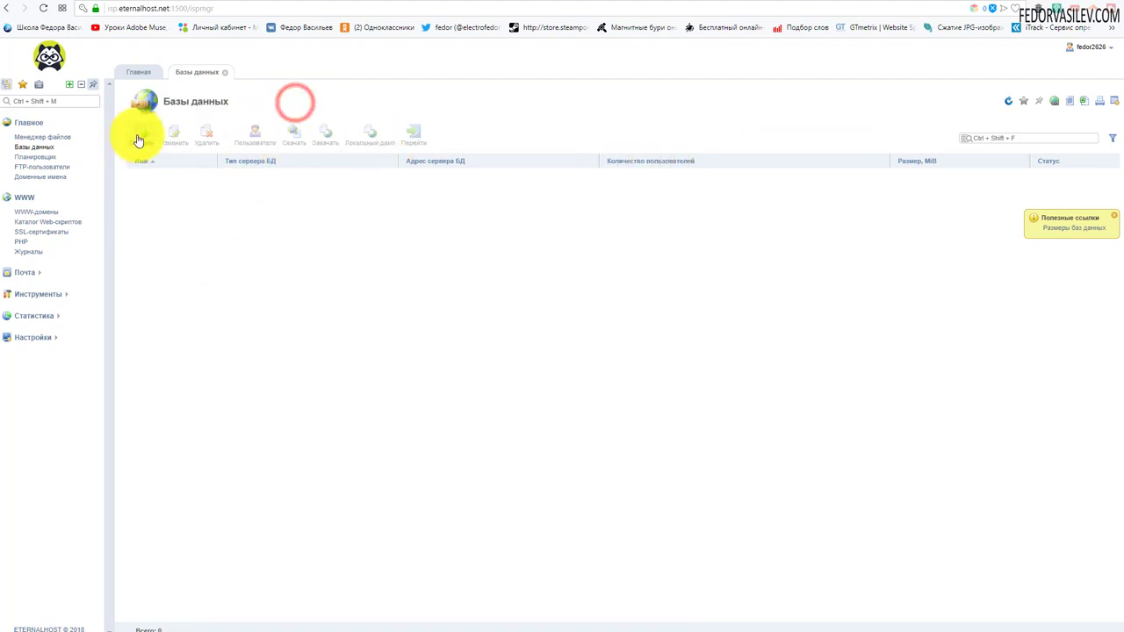
Create MySQL database fedor with user fedor and a generated password, copying the password.
click(138, 139)
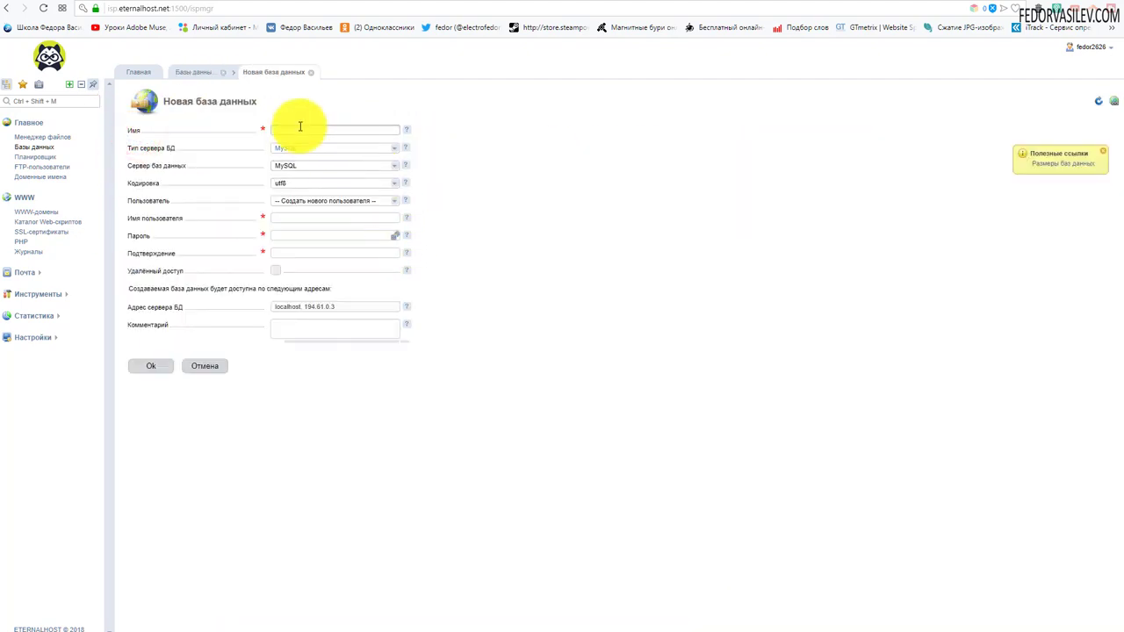
text(fedor)
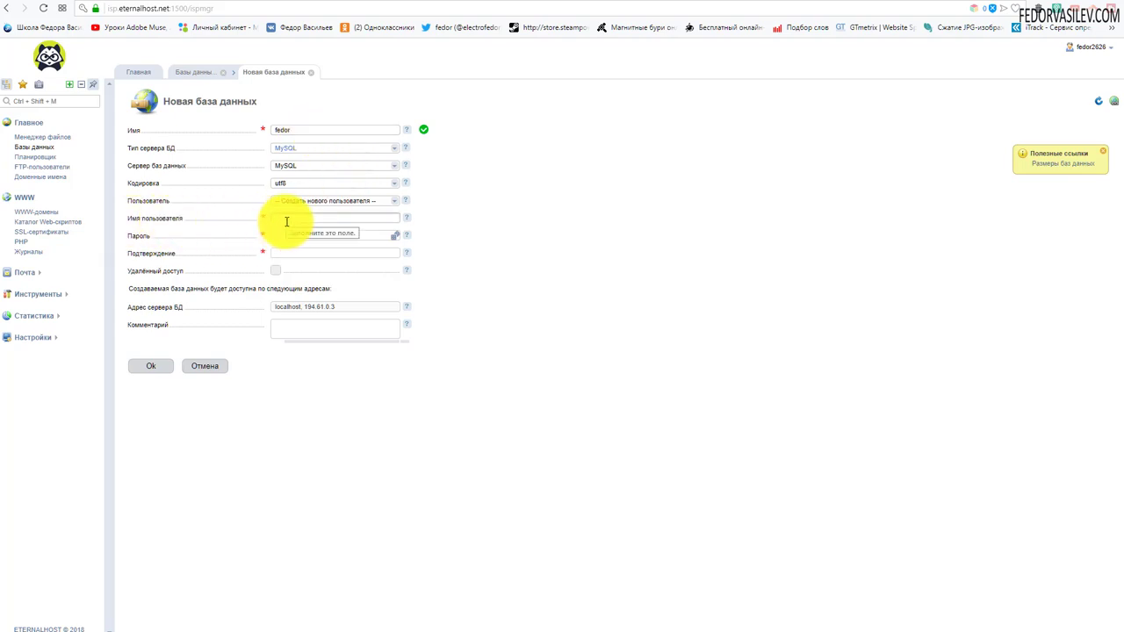
double_click(296, 130)
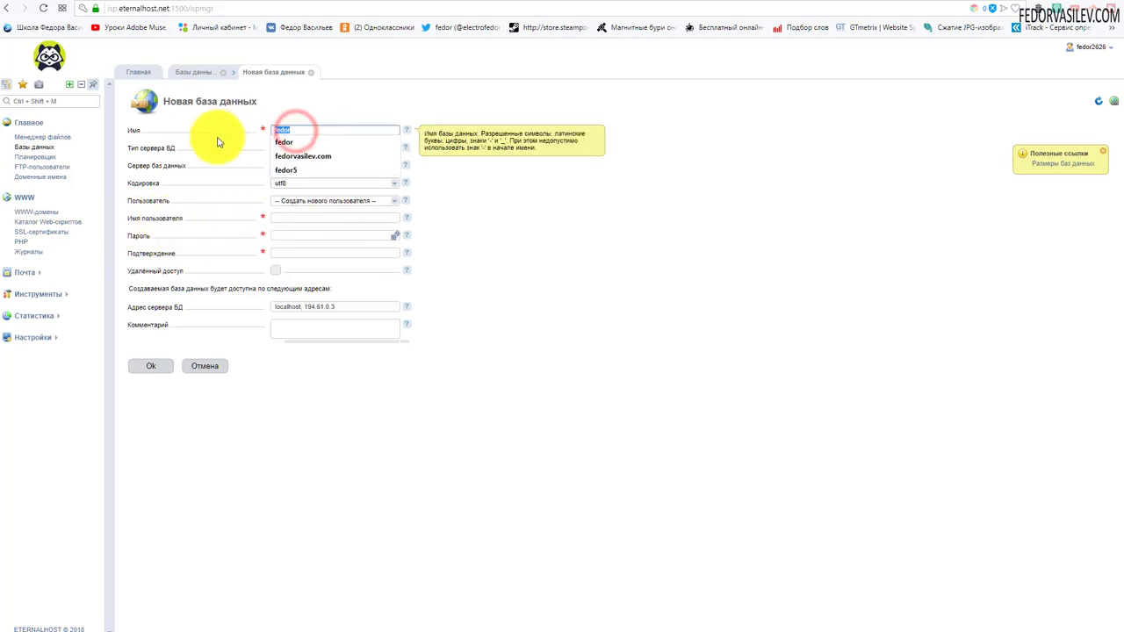
click(296, 221)
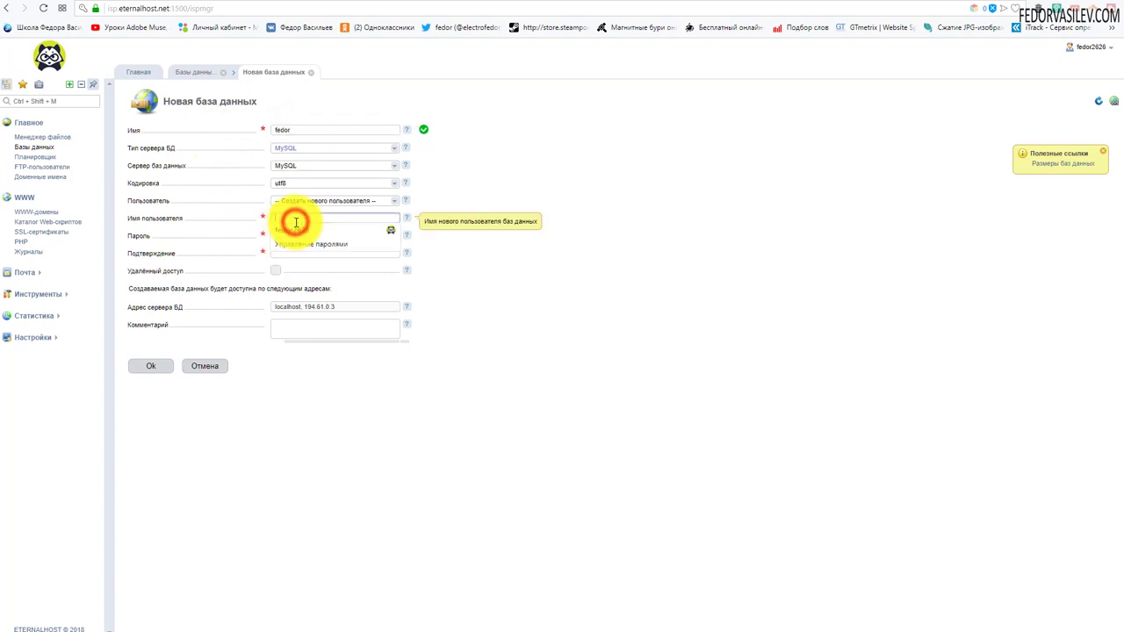
click(509, 338)
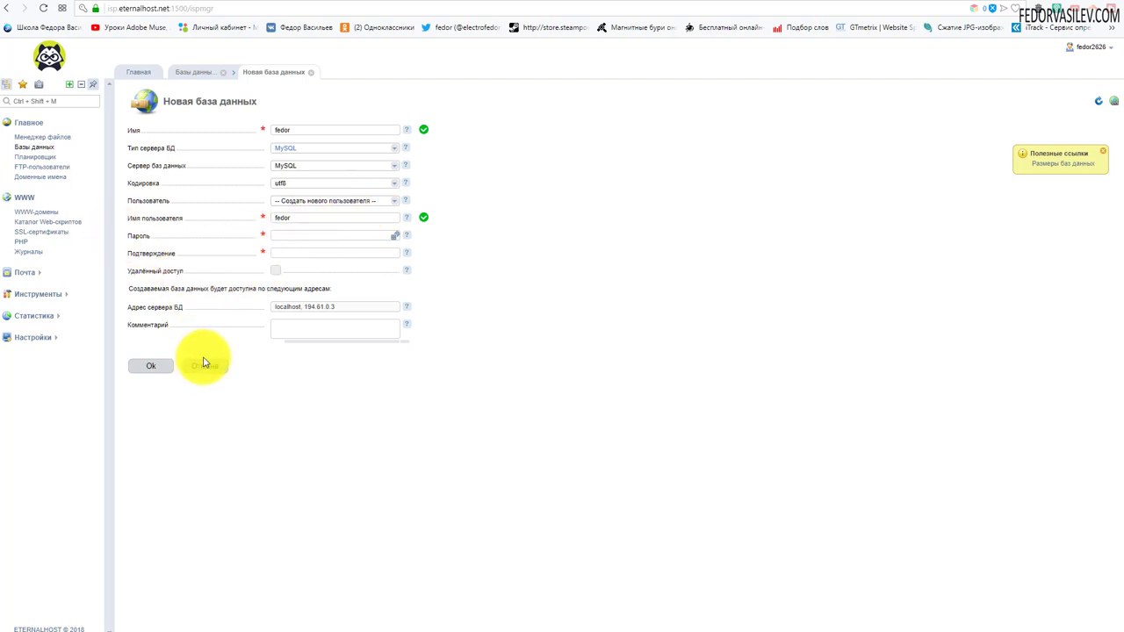
click(395, 238)
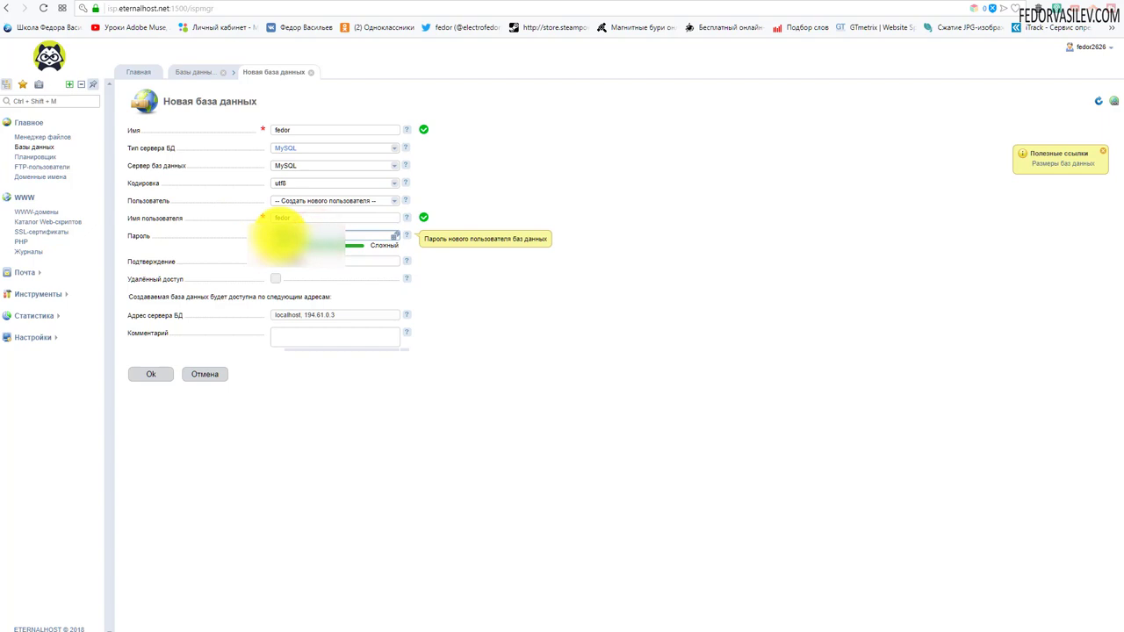
right_click(281, 237)
click(312, 259)
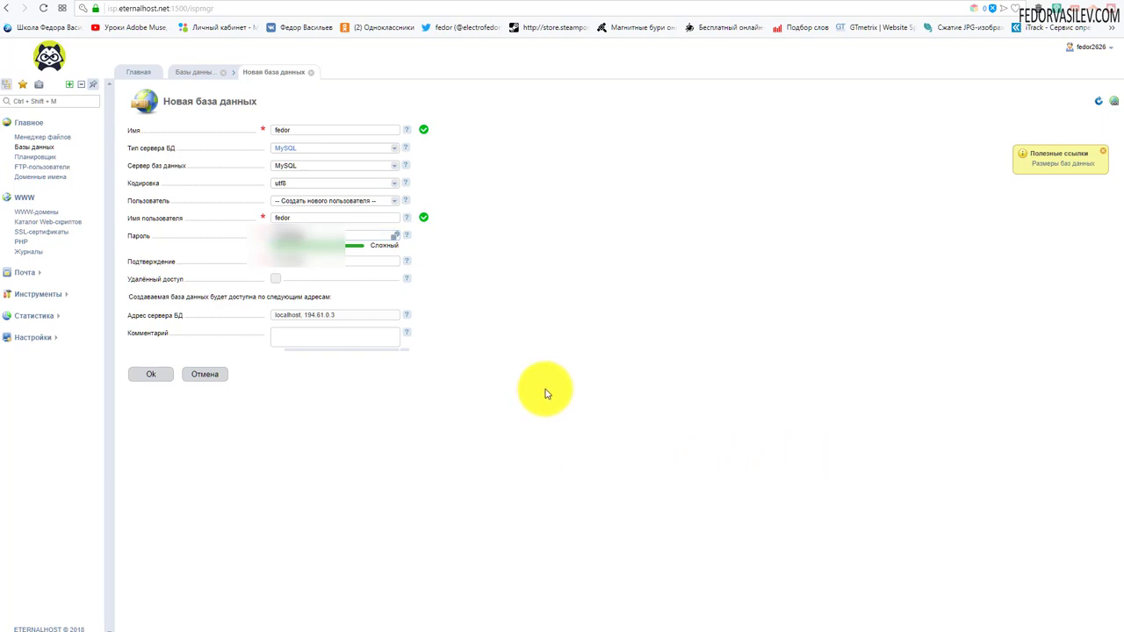
click(139, 377)
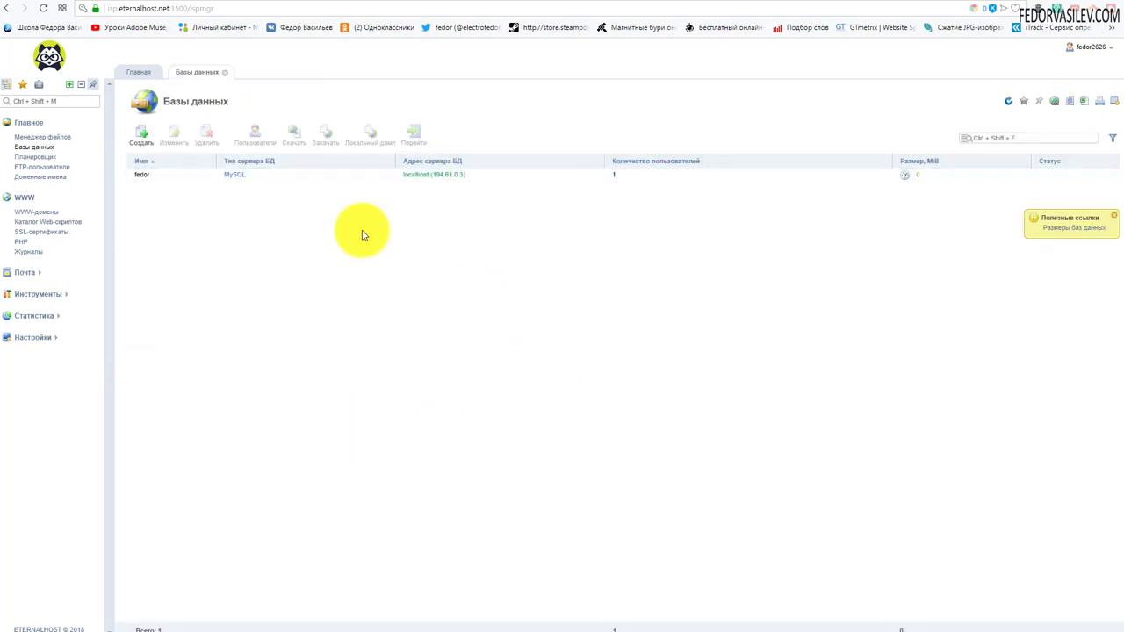
click(437, 175)
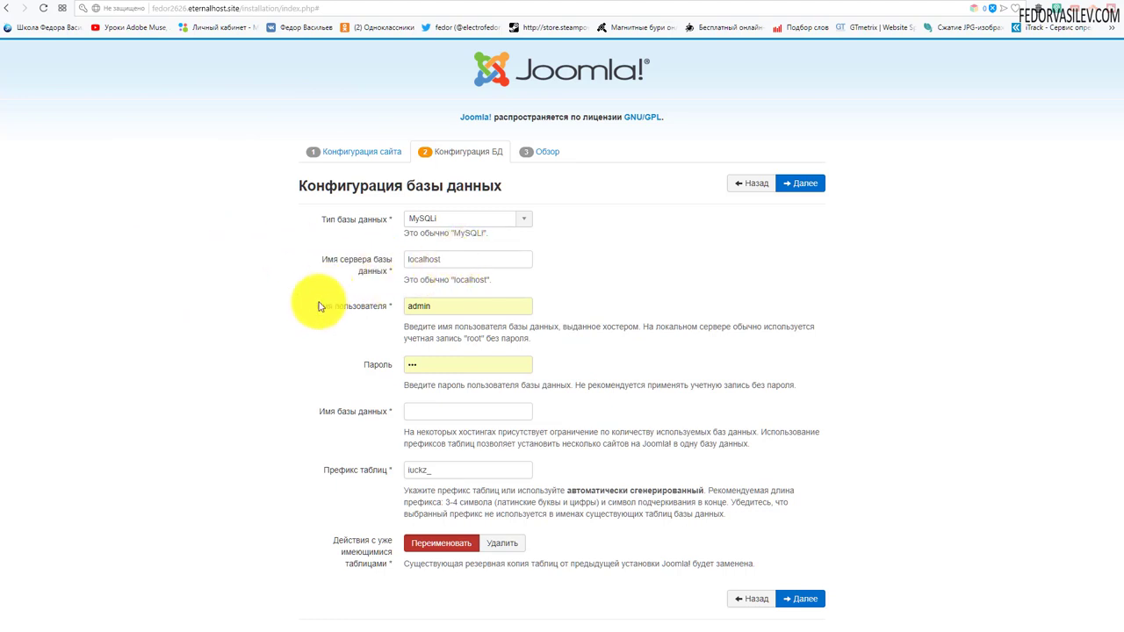
Set the database user name to fedor and the database name to fedor.
double_click(438, 304)
text(a)
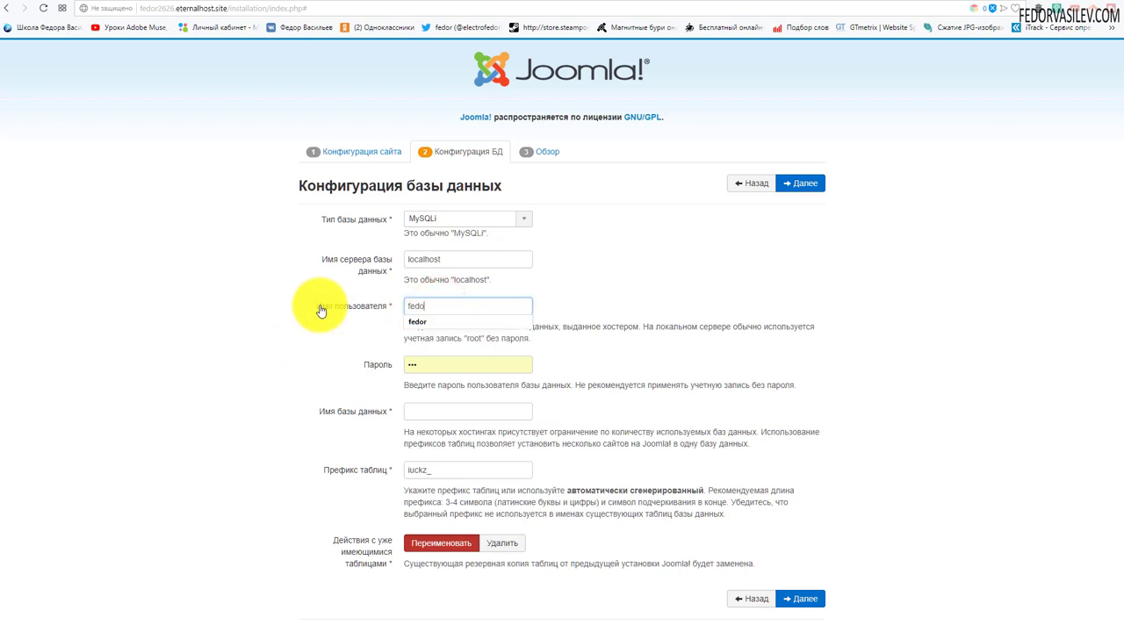
double_click(435, 303)
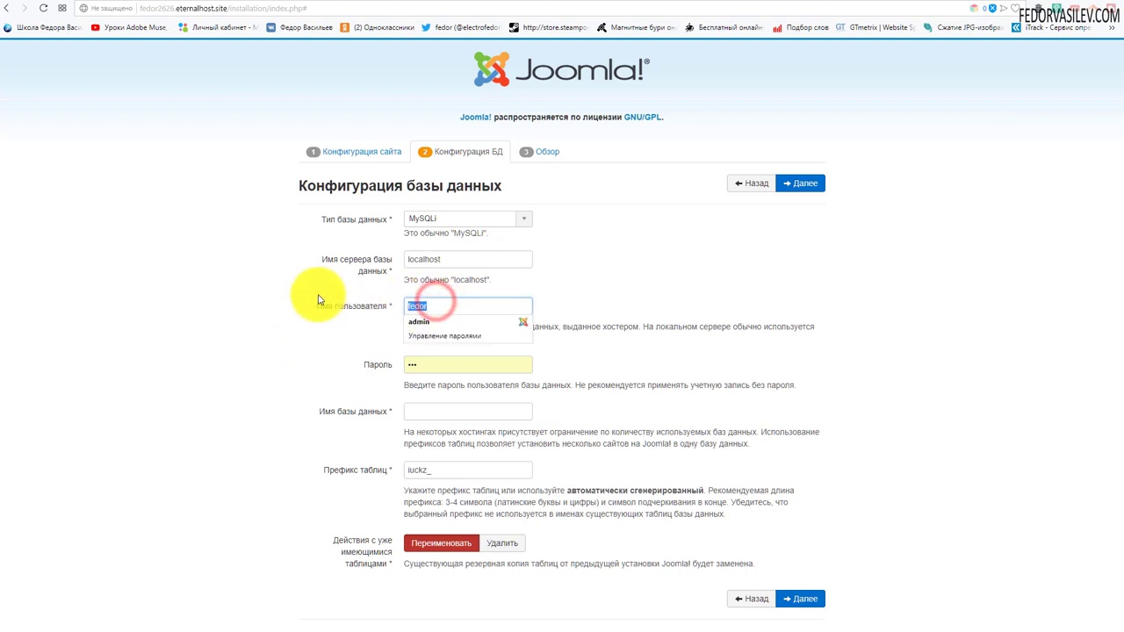
click(583, 250)
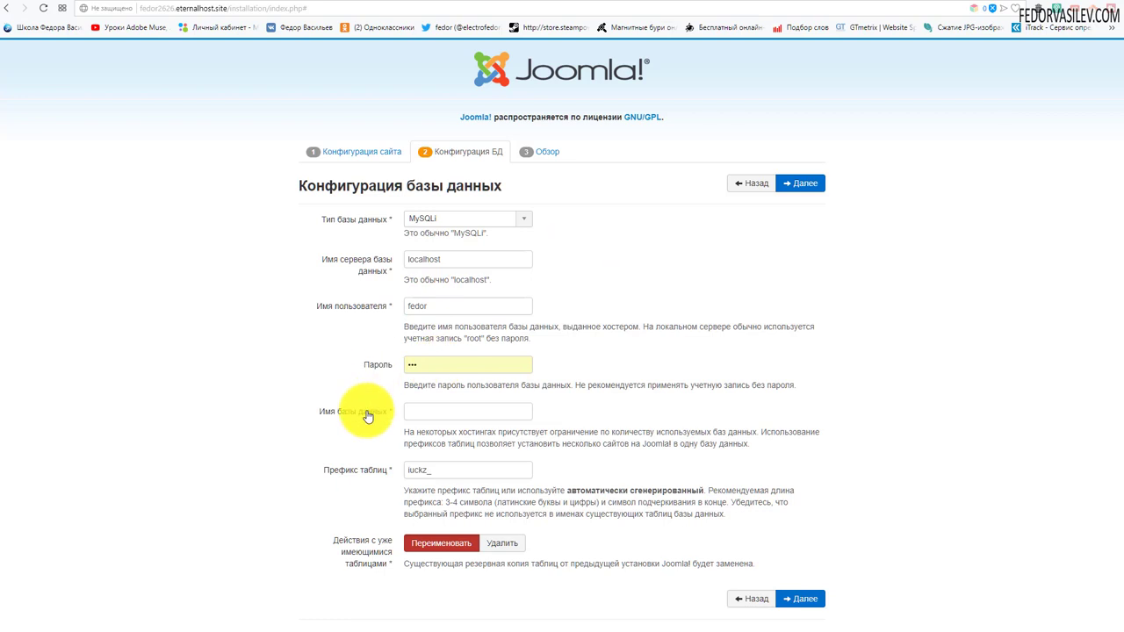
click(425, 415)
text(fedor)
click(617, 282)
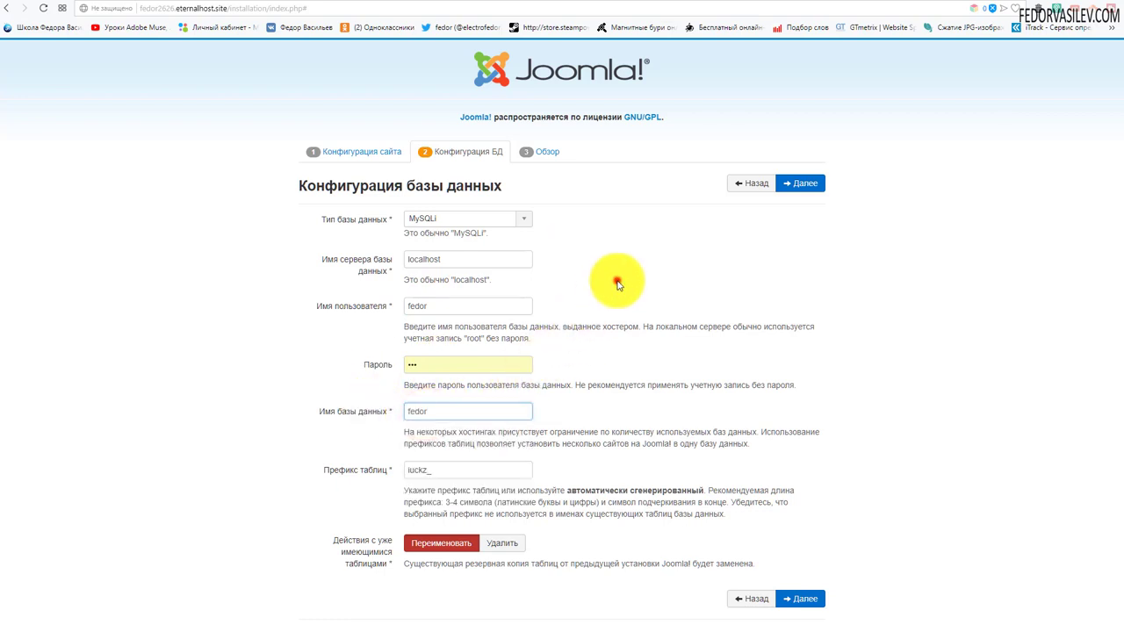
Replace the old password with the copied generated one and continue to the overview step.
double_click(427, 360)
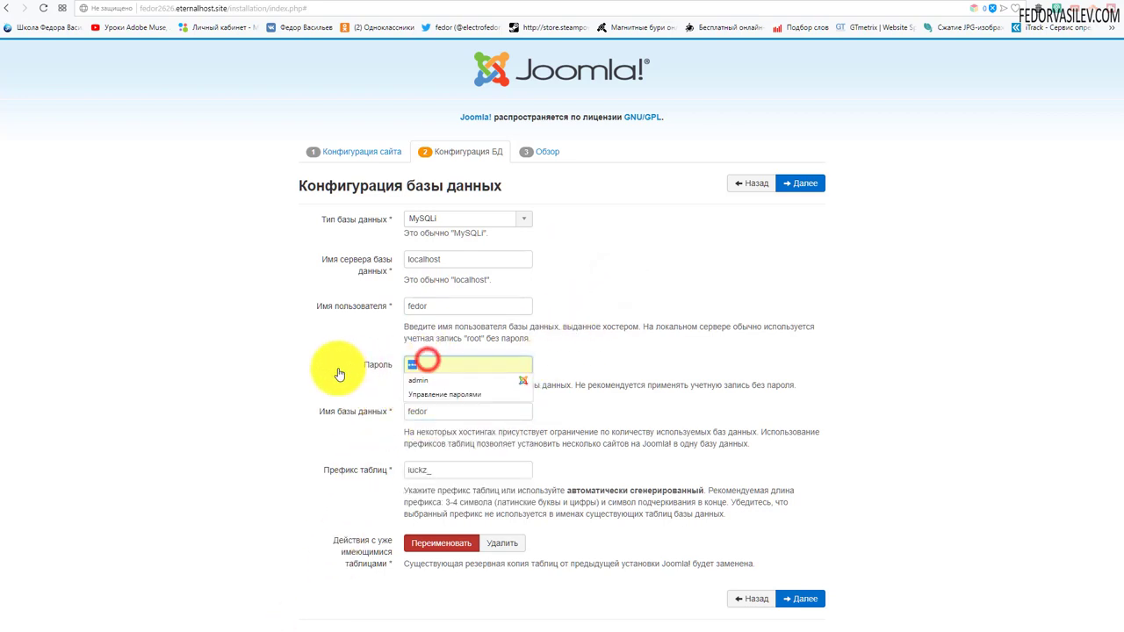
key(BackSpace)
click(674, 274)
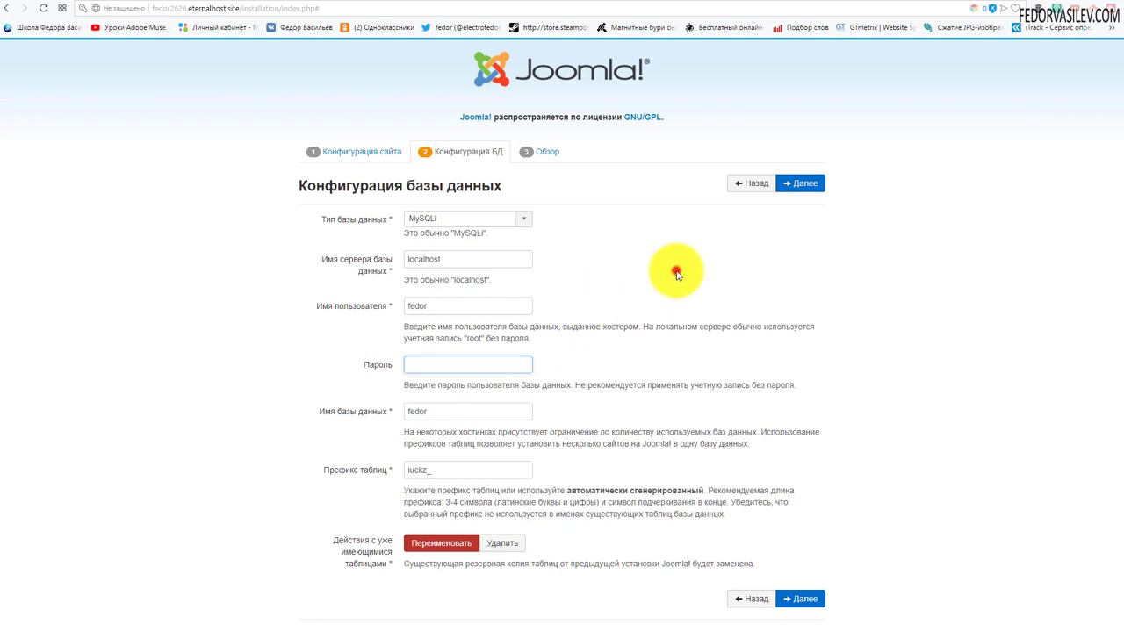
right_click(455, 360)
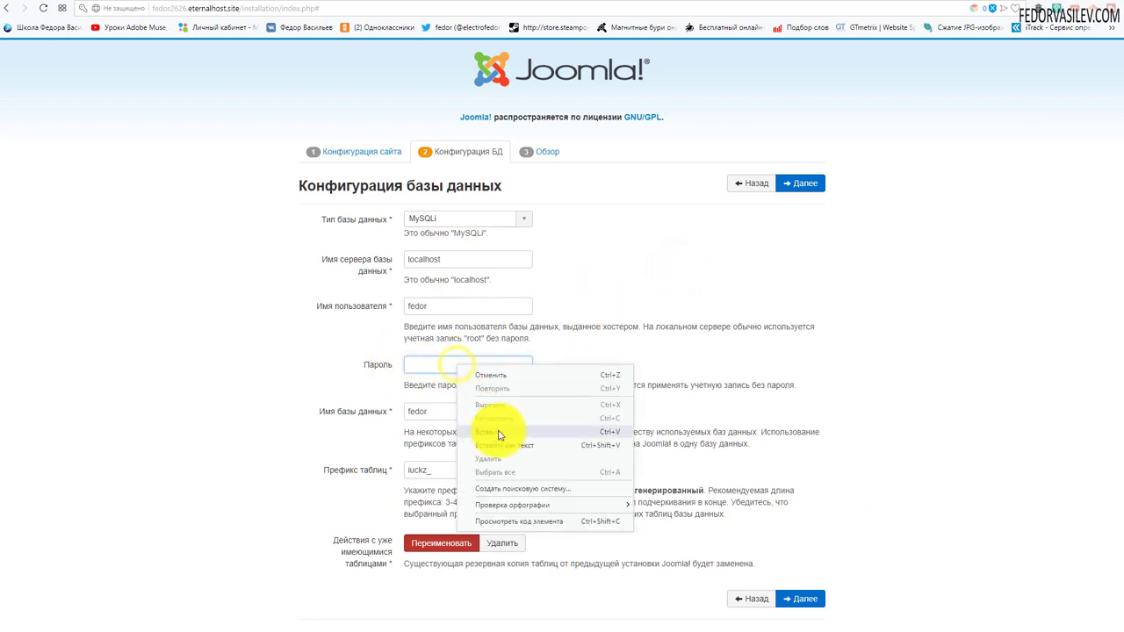
click(499, 431)
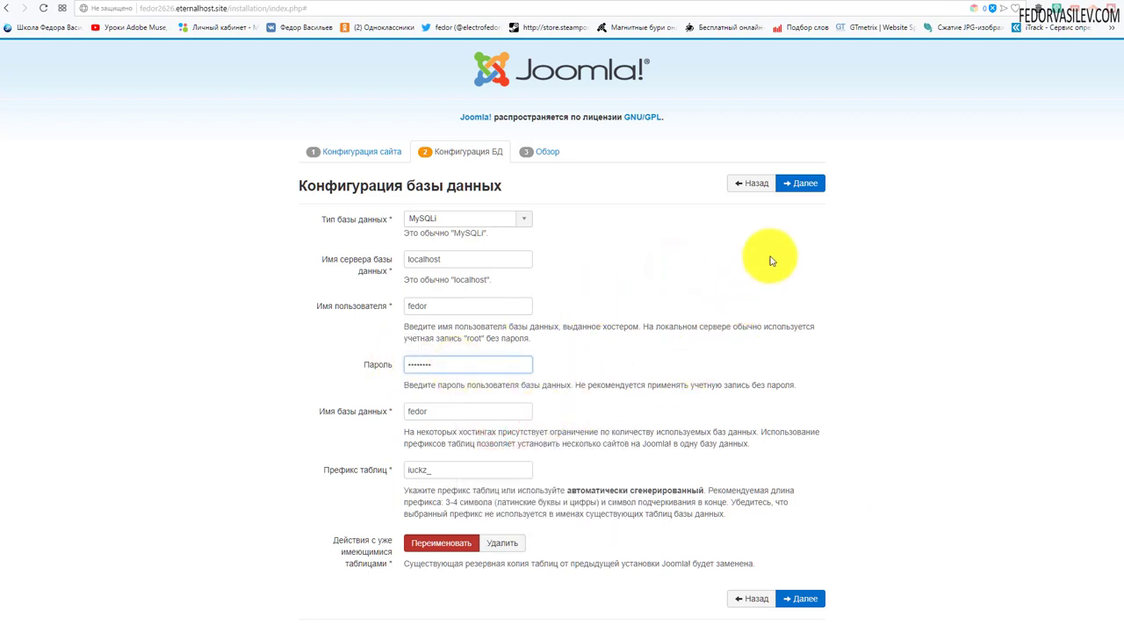
click(795, 189)
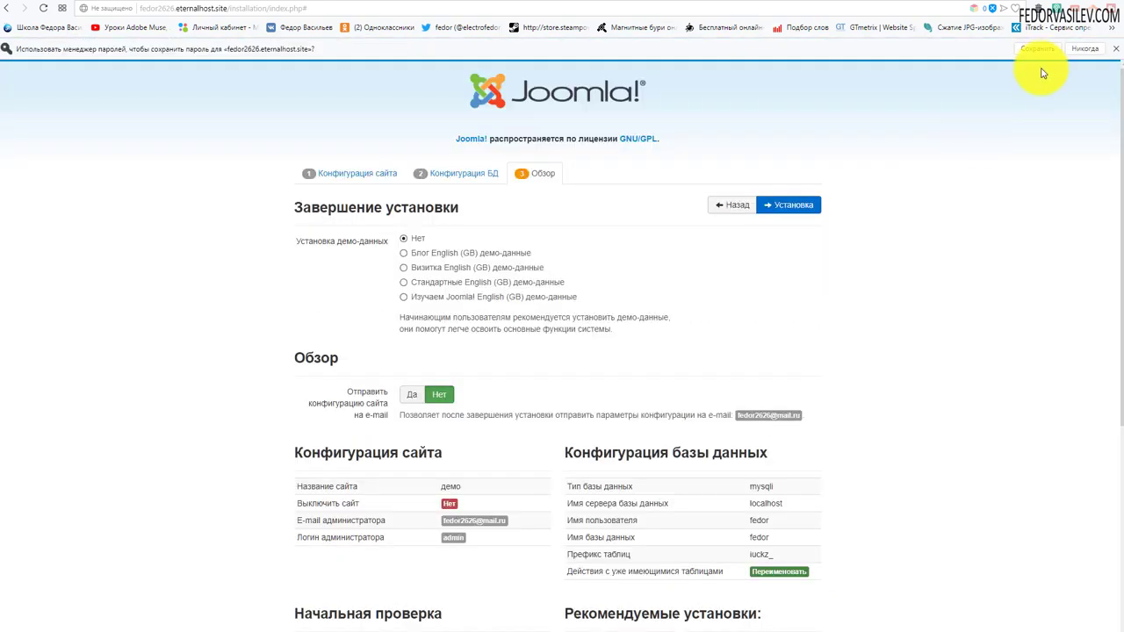
Save the database password in the browser and review the Начальная проверка checks on Обзор.
click(1044, 50)
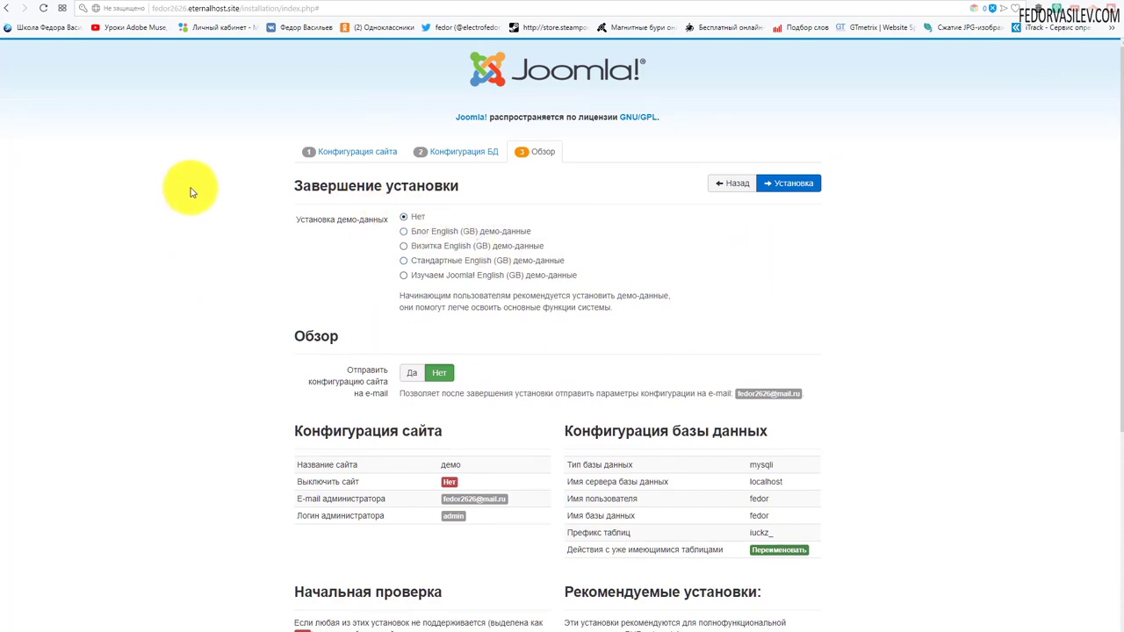
scroll(172, 195, down, 2)
scroll(172, 195, down, 2)
scroll(169, 187, up, 4)
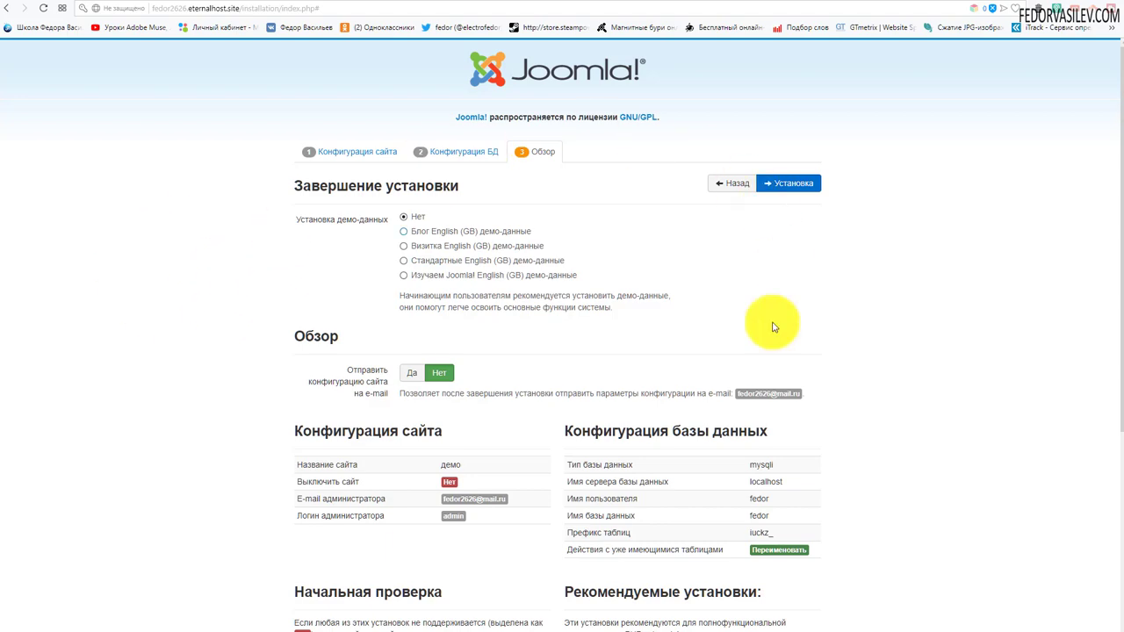
scroll(602, 248, down, 2)
scroll(602, 252, up, 2)
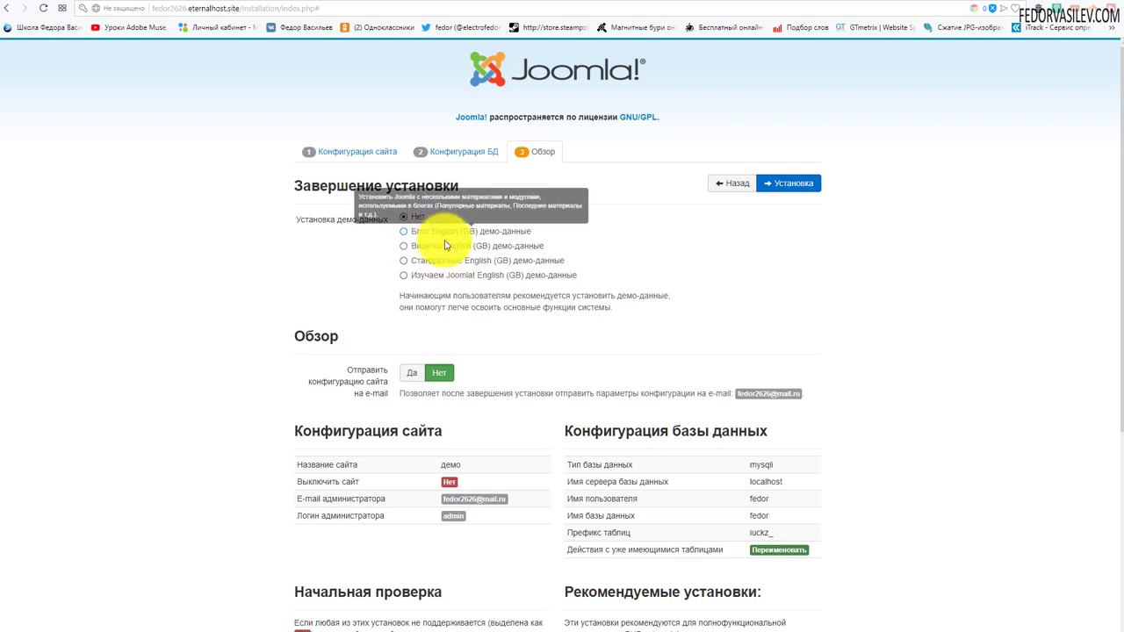
scroll(492, 276, down, 3)
scroll(516, 277, down, 1)
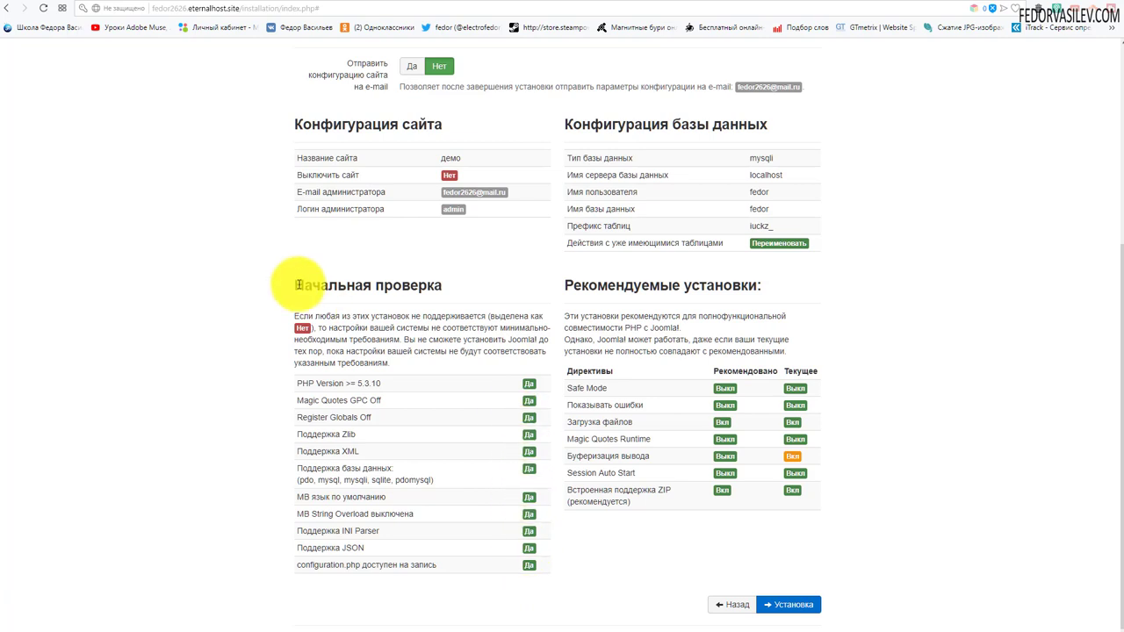
drag(299, 284, 364, 464)
click(176, 439)
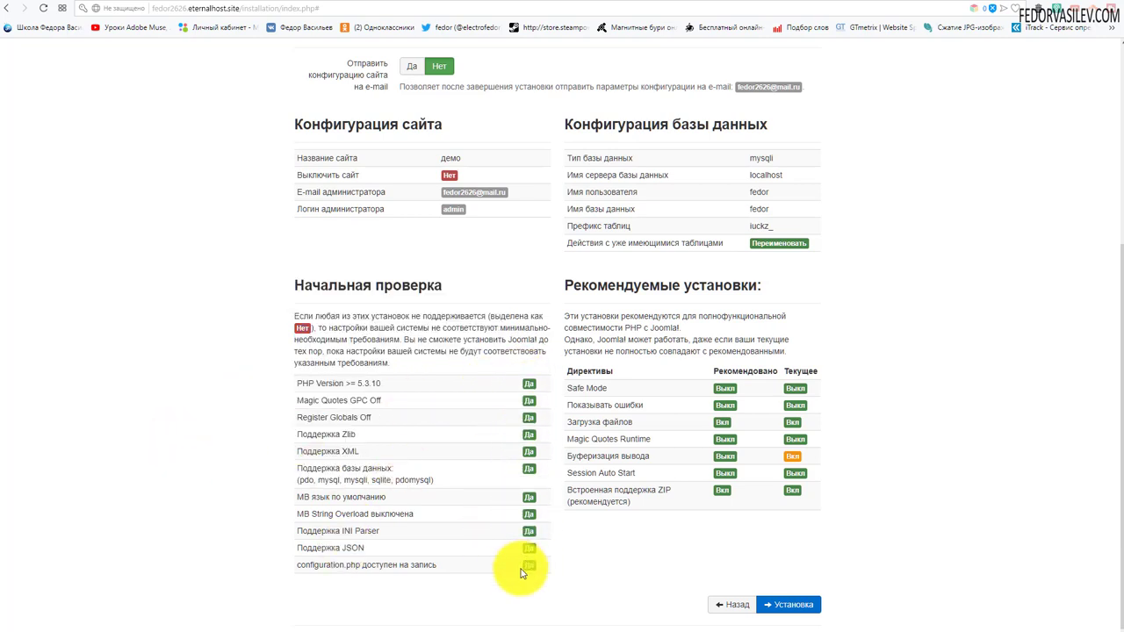
Run the Joomla installation, then add the Russian (ru-RU) language pack.
click(778, 604)
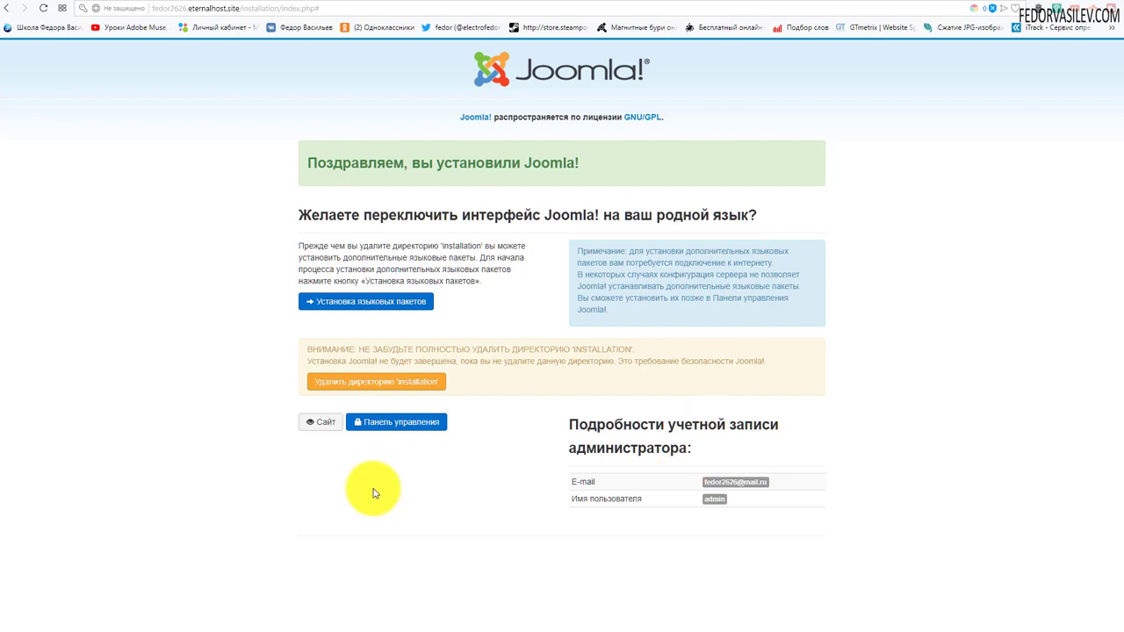
click(387, 303)
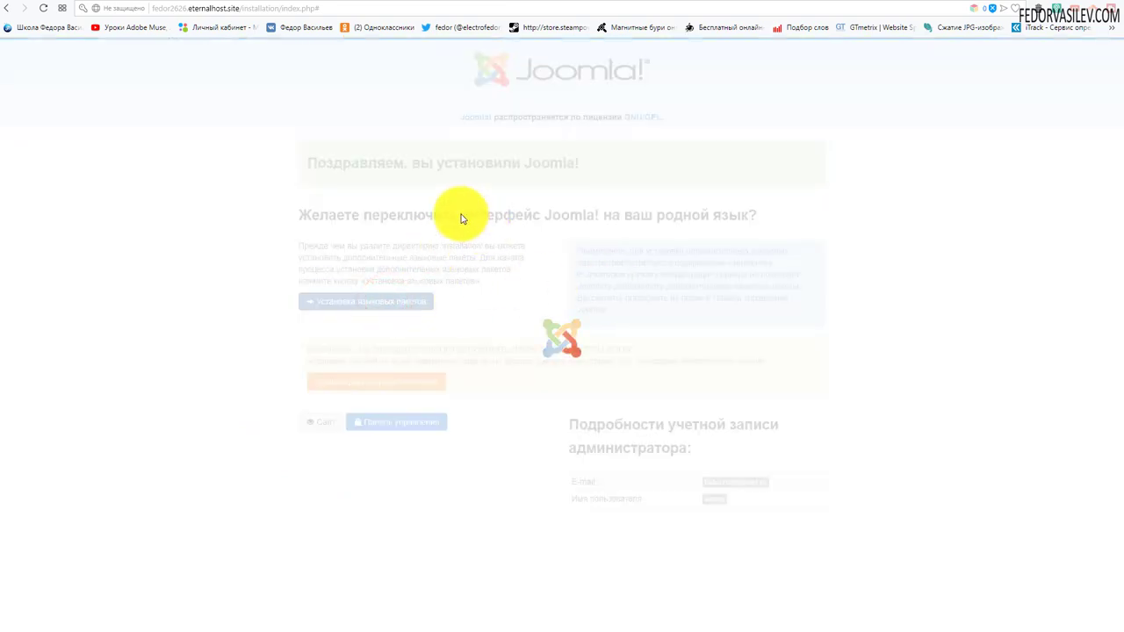
scroll(463, 213, down, 14)
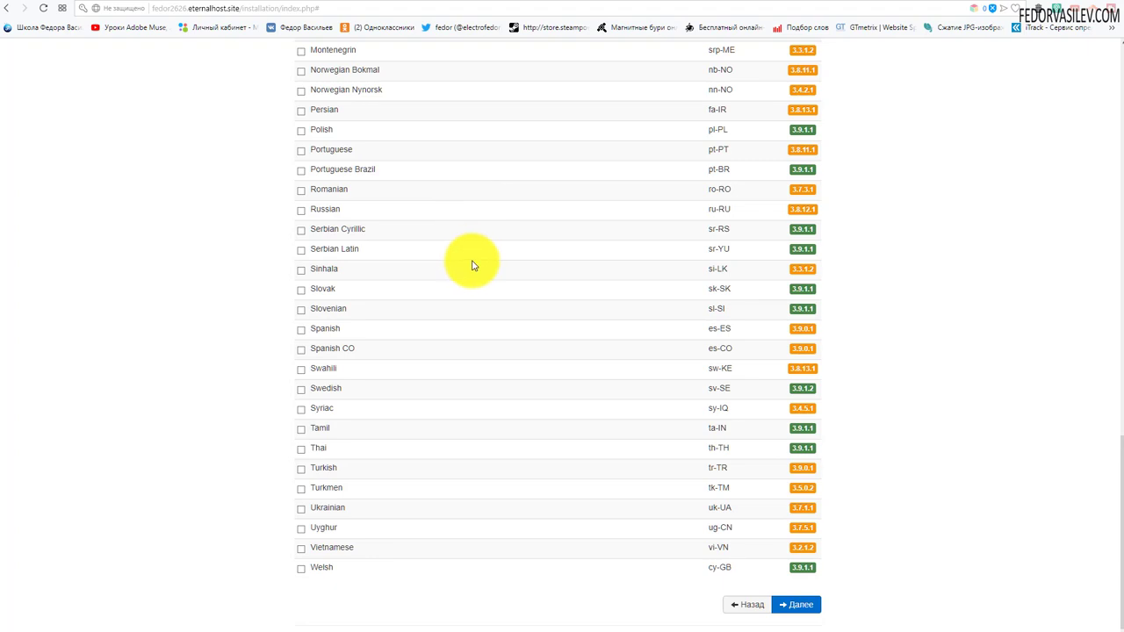
click(300, 210)
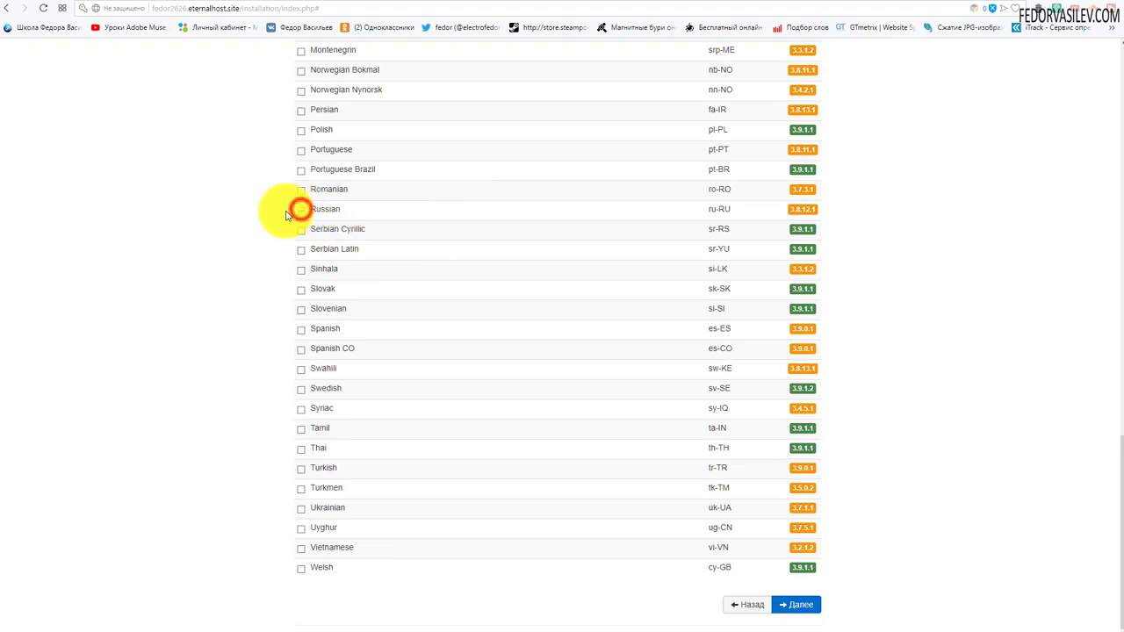
click(802, 604)
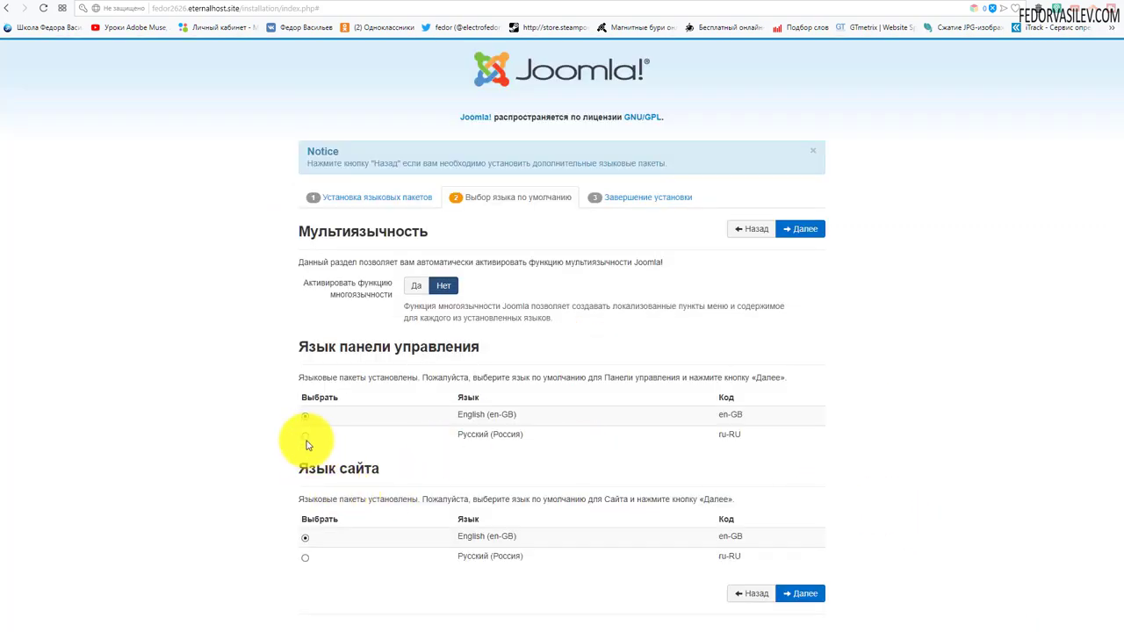
Make Русский the default admin and site language and delete the installation directory.
click(305, 438)
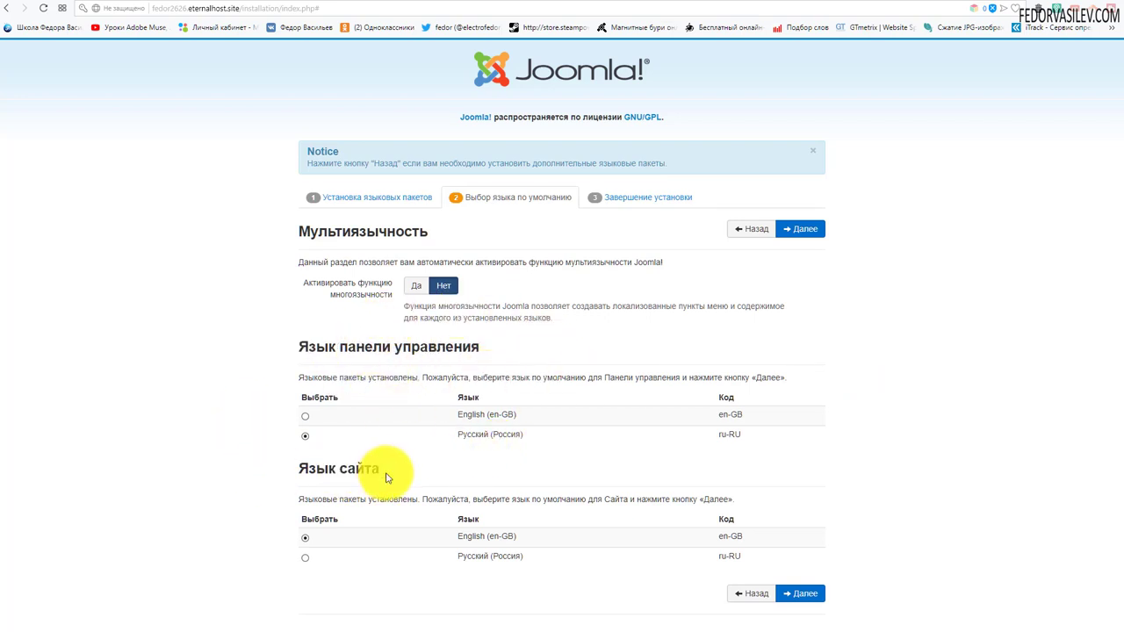
click(305, 557)
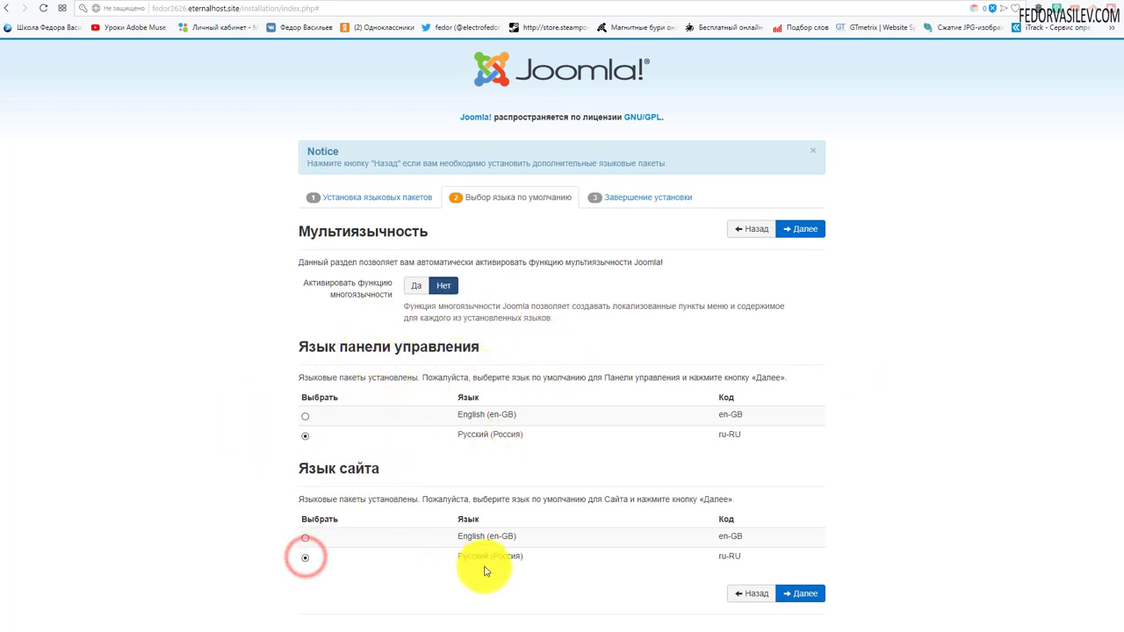
click(799, 229)
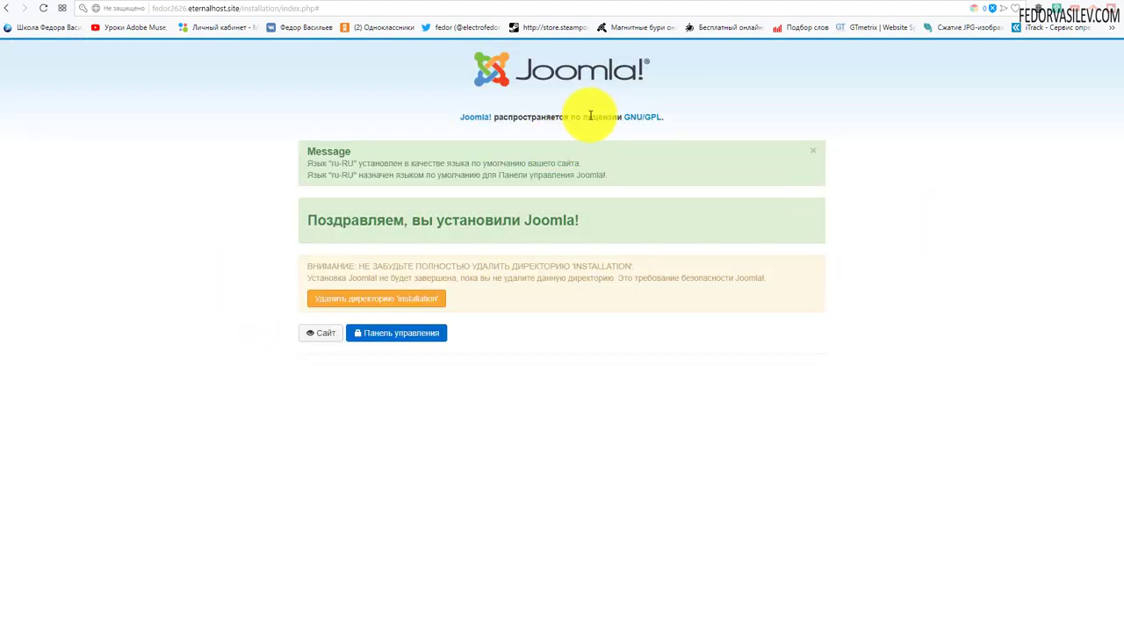
click(383, 303)
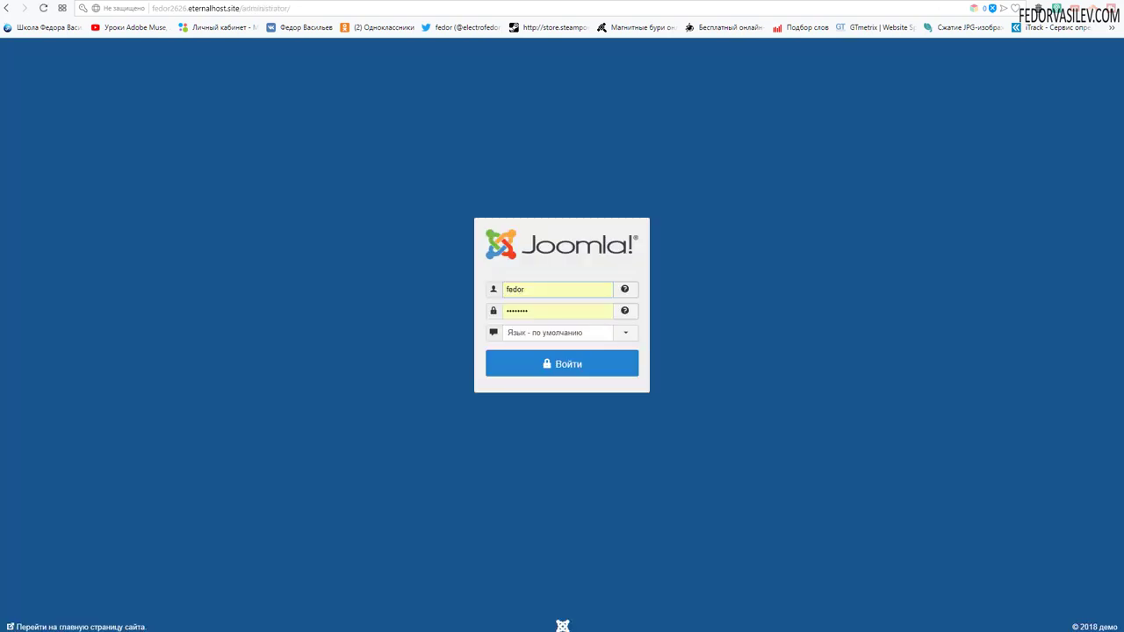
click(500, 290)
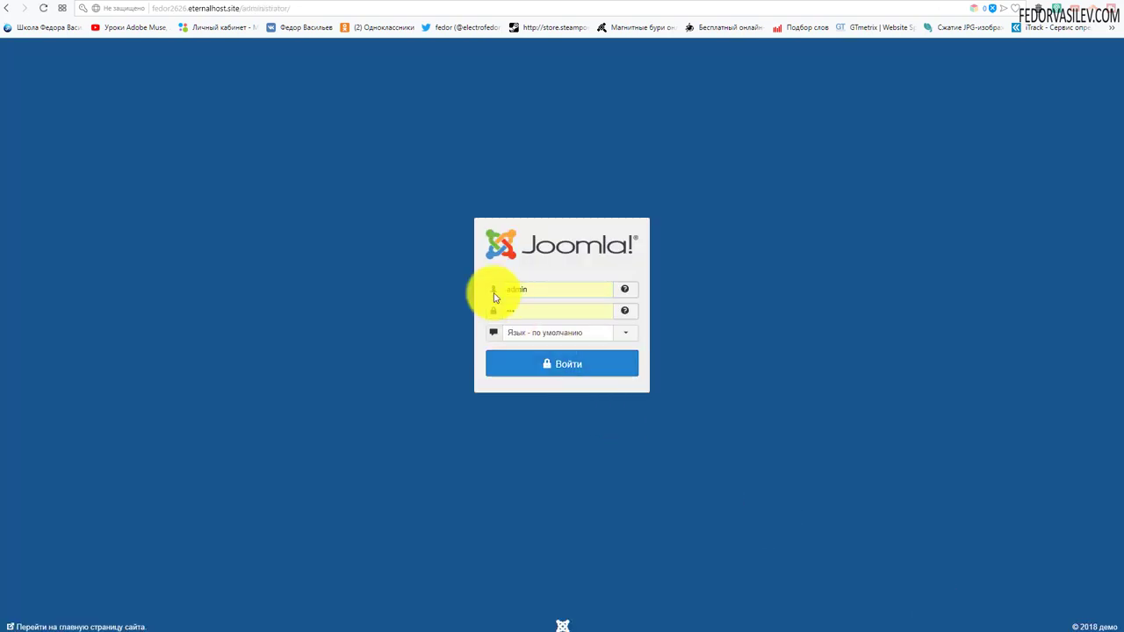
Sign in to Joomla admin with the saved admin credentials and decline statistics collection.
click(533, 298)
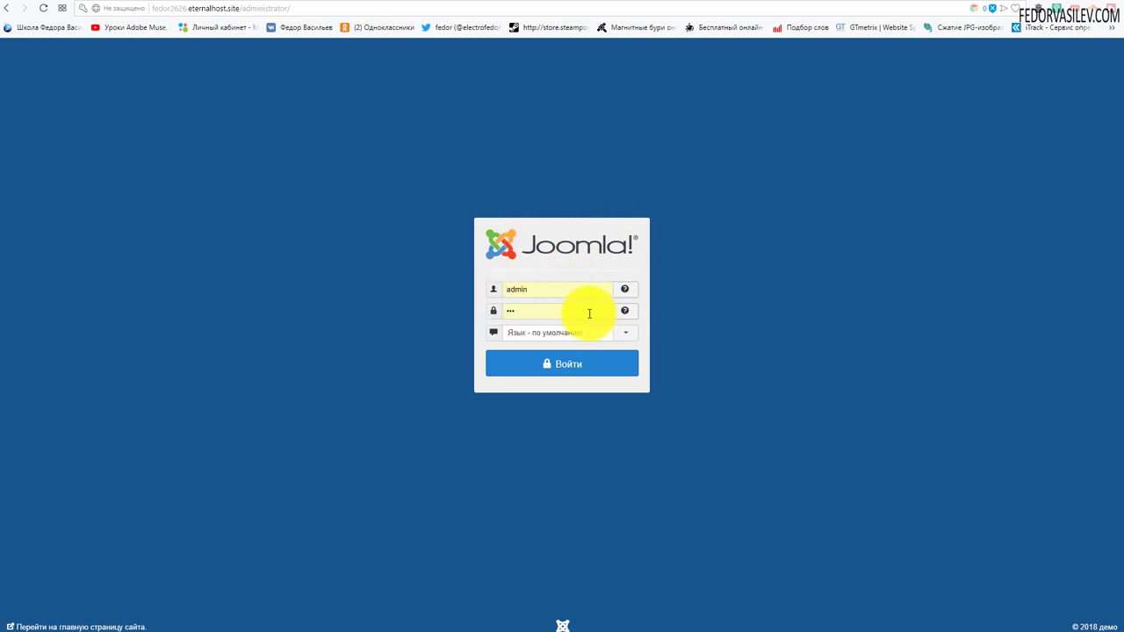
click(539, 367)
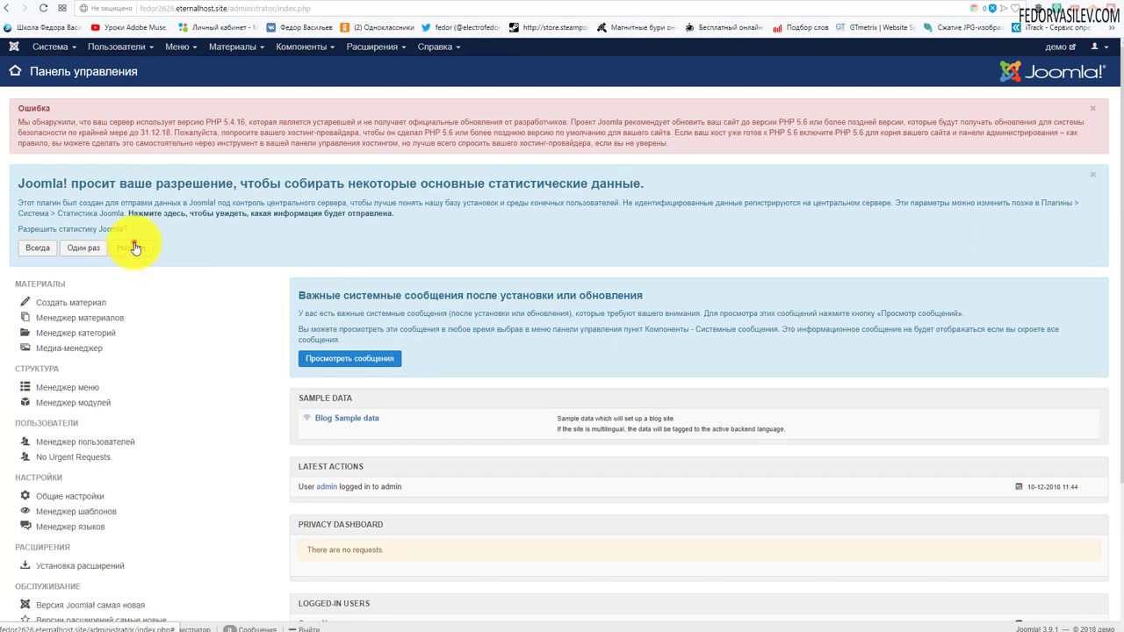
click(131, 248)
Highlight the outdated PHP 5.4.16 version in the dashboard warning, then view the live демо site.
scroll(132, 311, down, 2)
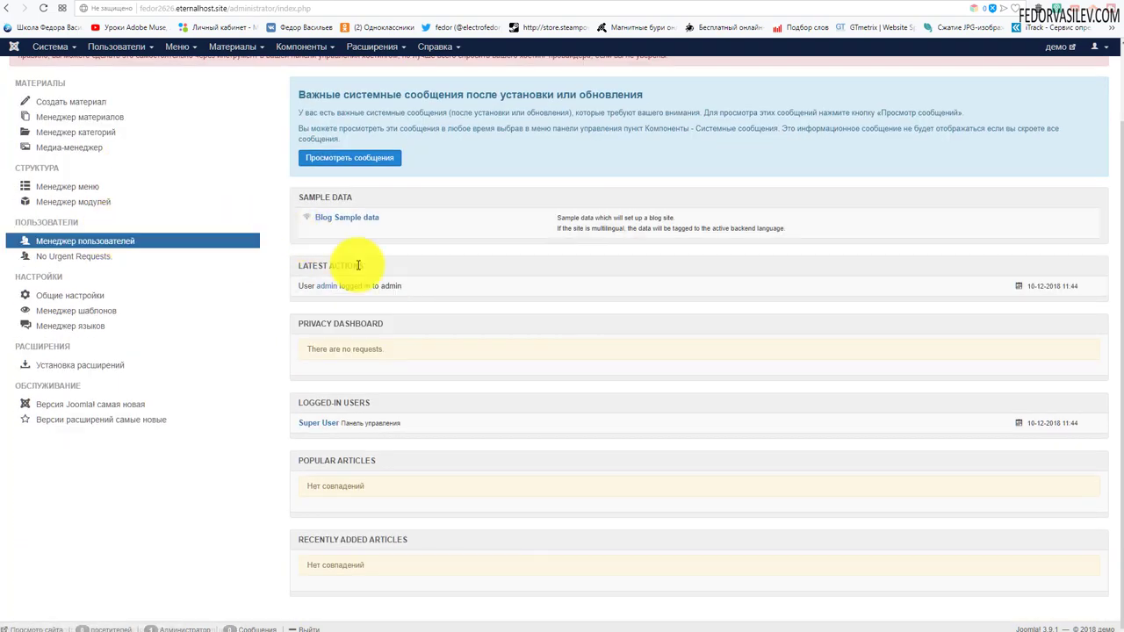
scroll(88, 218, up, 2)
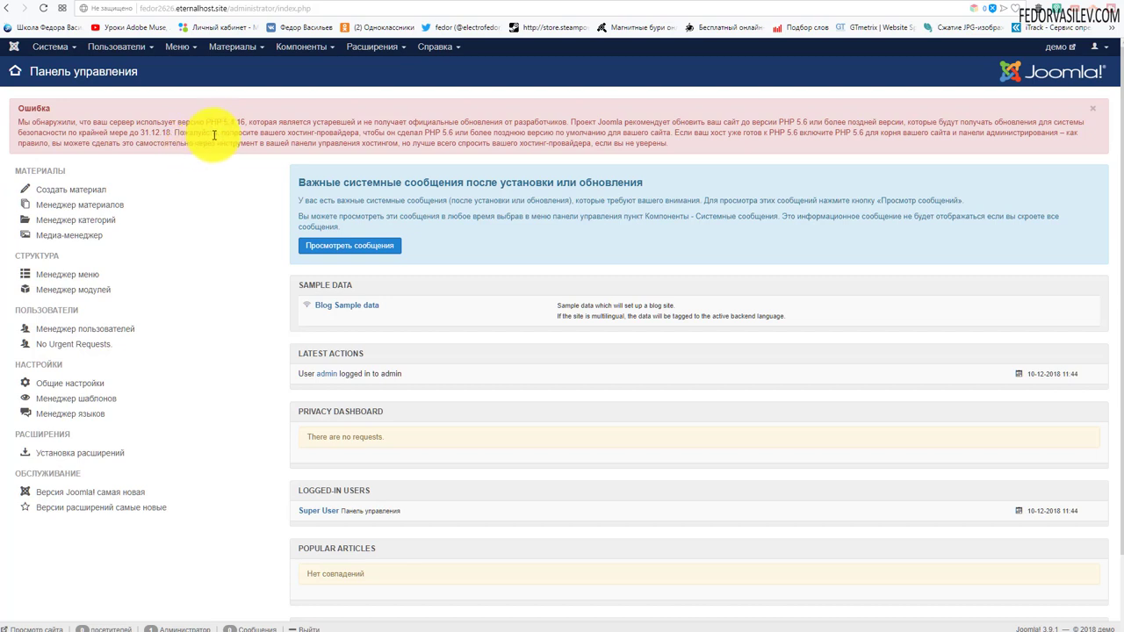
drag(207, 122, 249, 123)
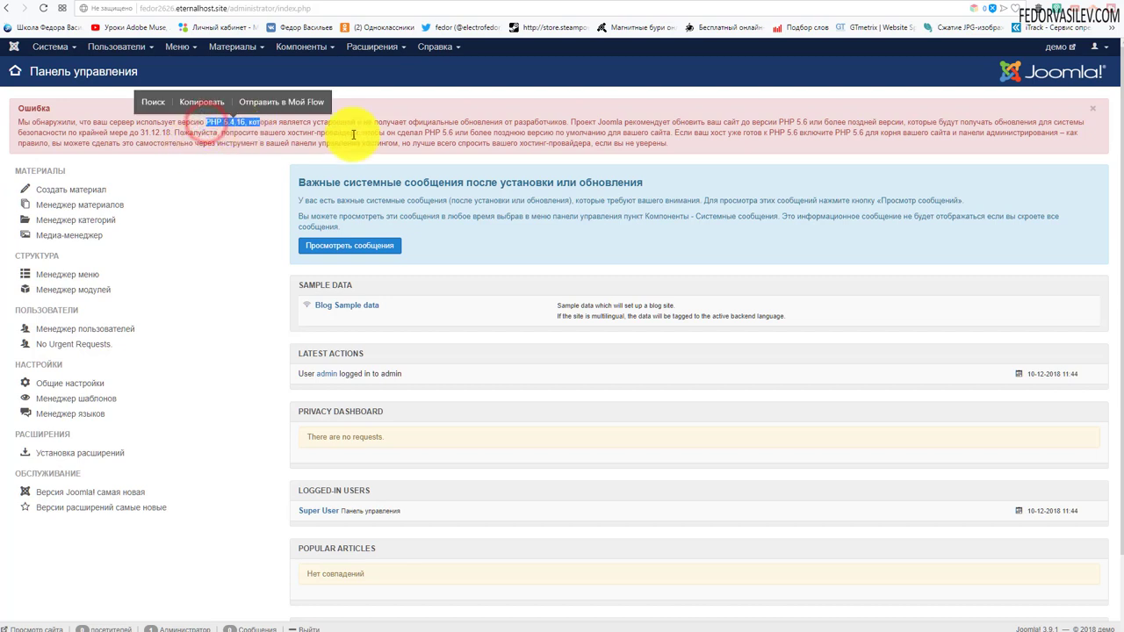
click(461, 120)
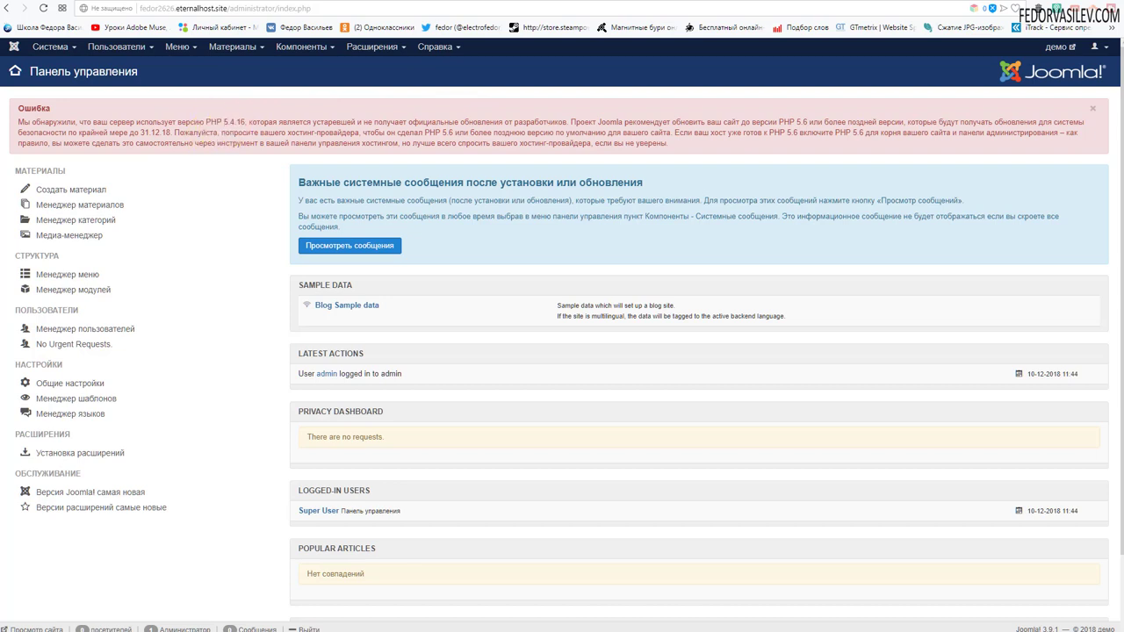
click(1059, 54)
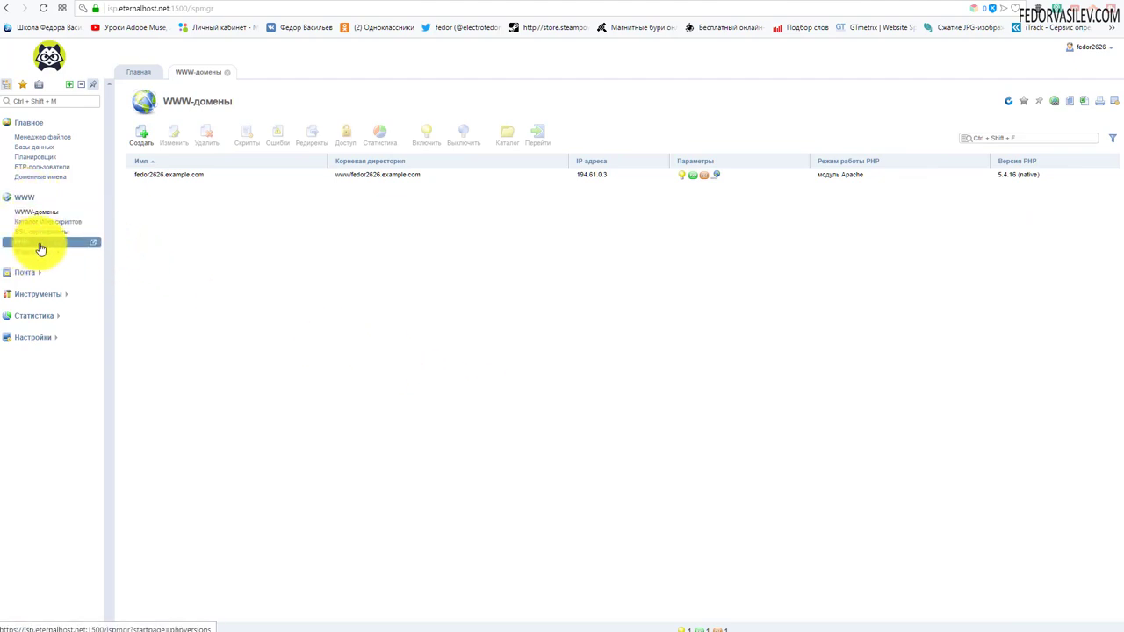
Turn on CGI mode for PHP 7.2.11 in the PHP versions list and return to WWW-домены.
click(28, 245)
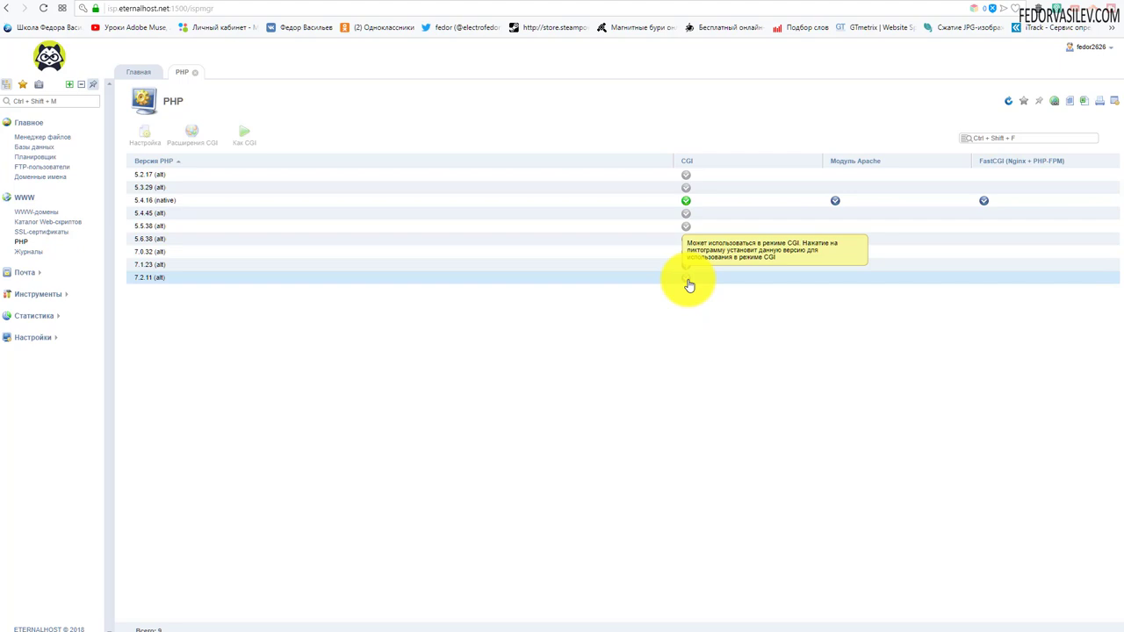
click(687, 281)
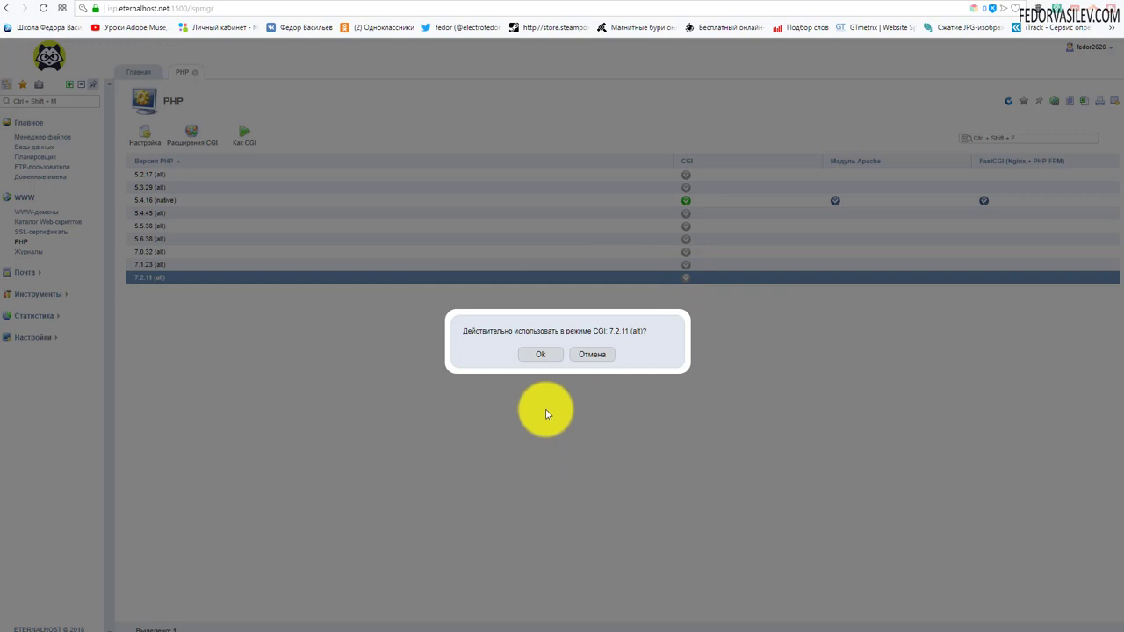
click(536, 358)
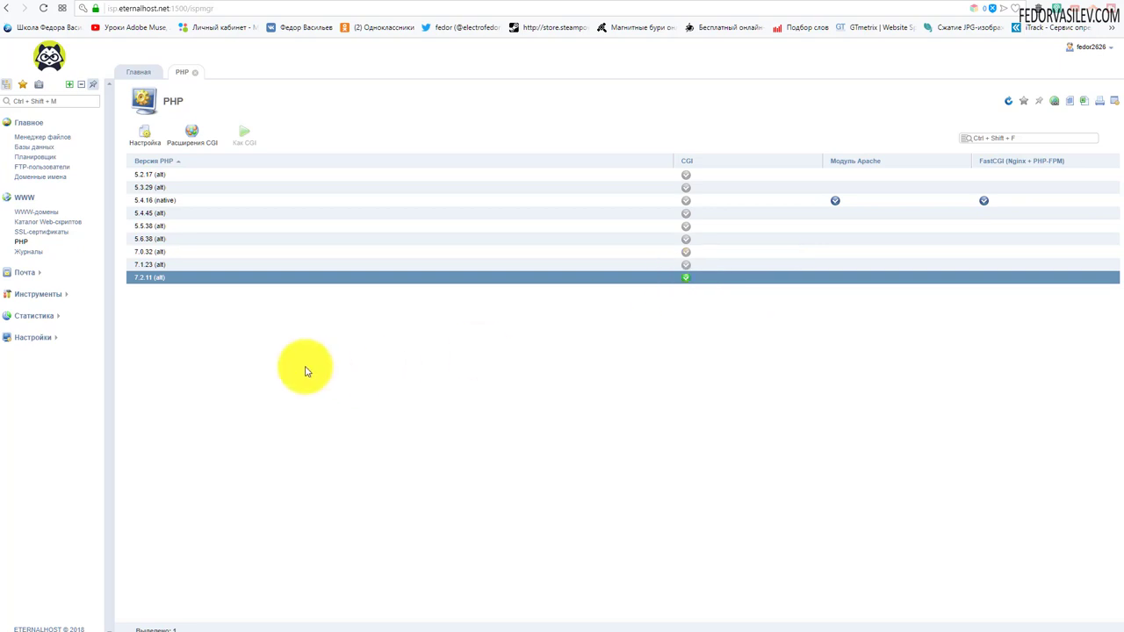
ctrl+click(132, 279)
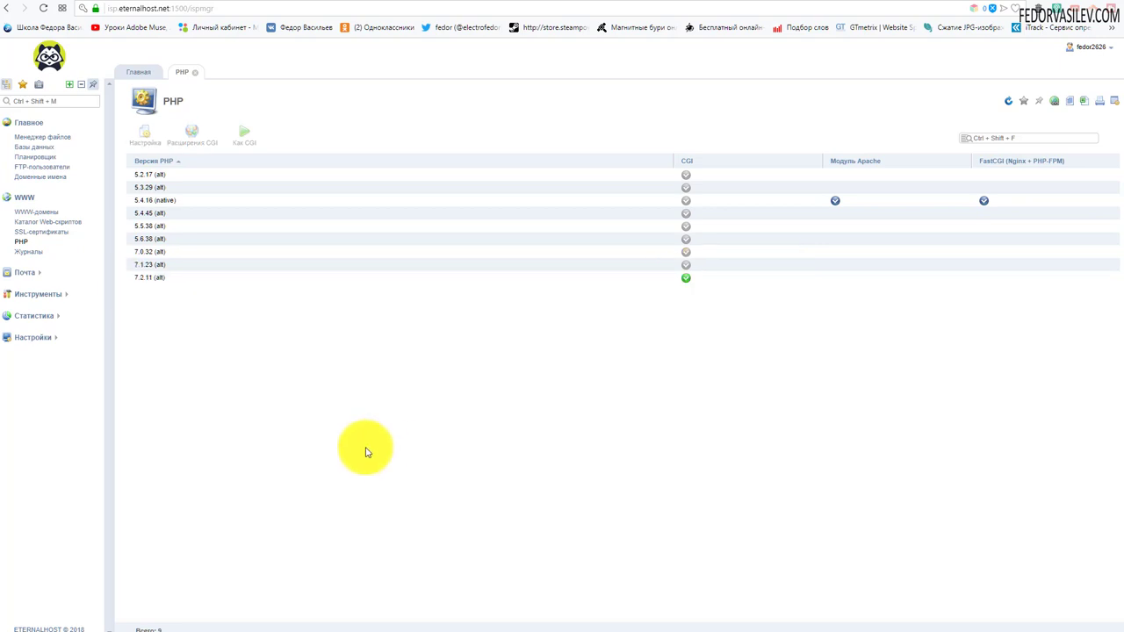
click(47, 215)
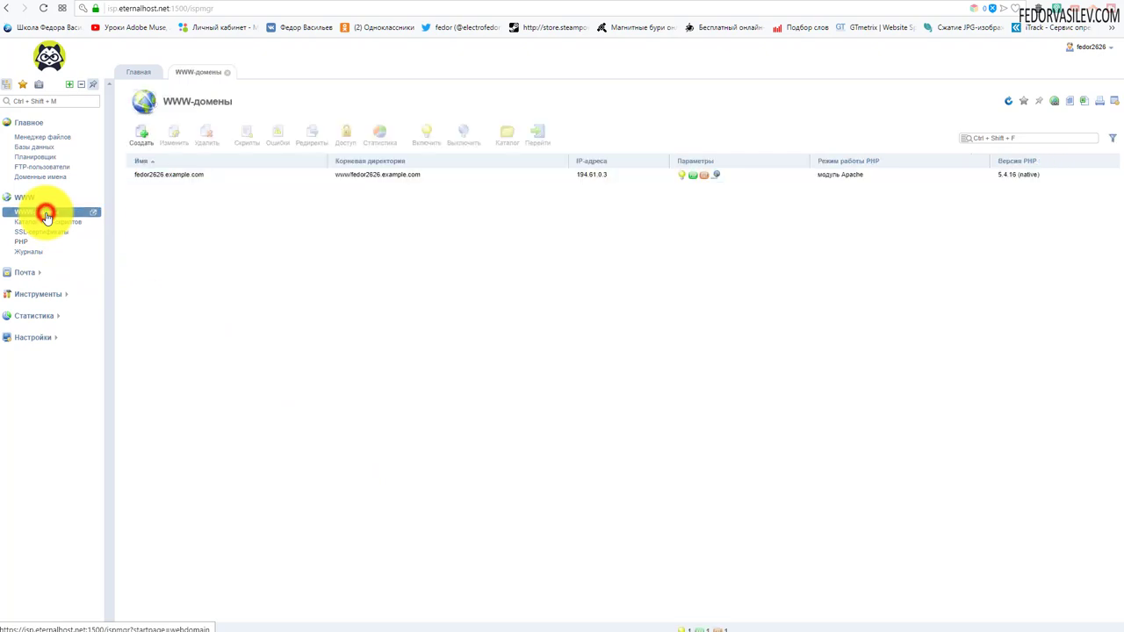
Set Режим работы PHP to CGI for fedor2626.example.com, save, and reopen it to verify.
double_click(185, 181)
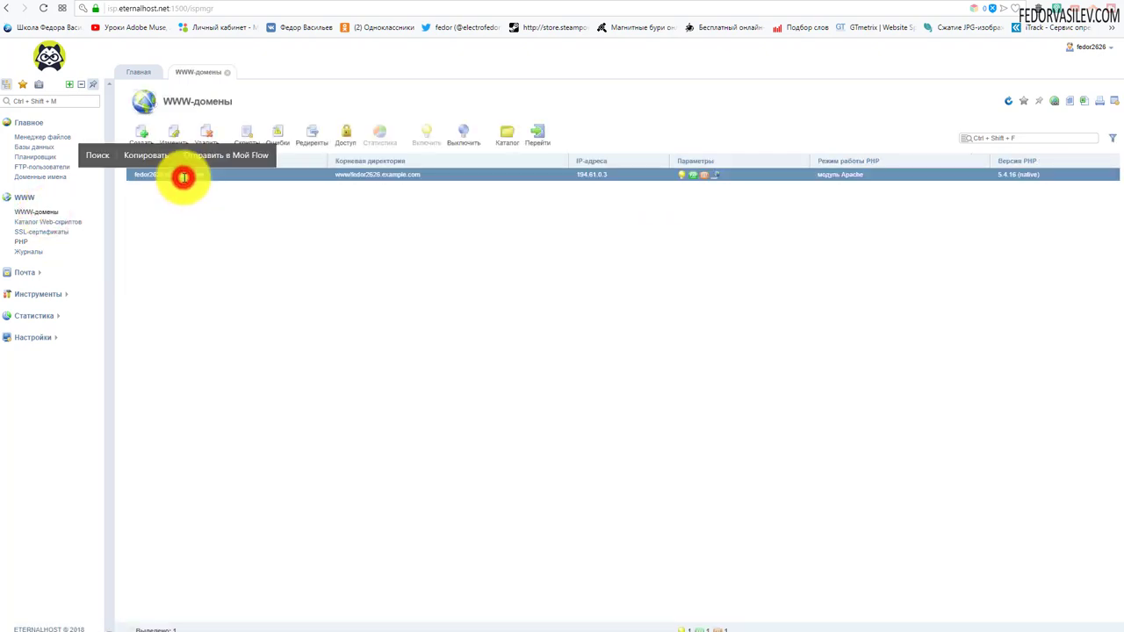
scroll(541, 293, down, 1)
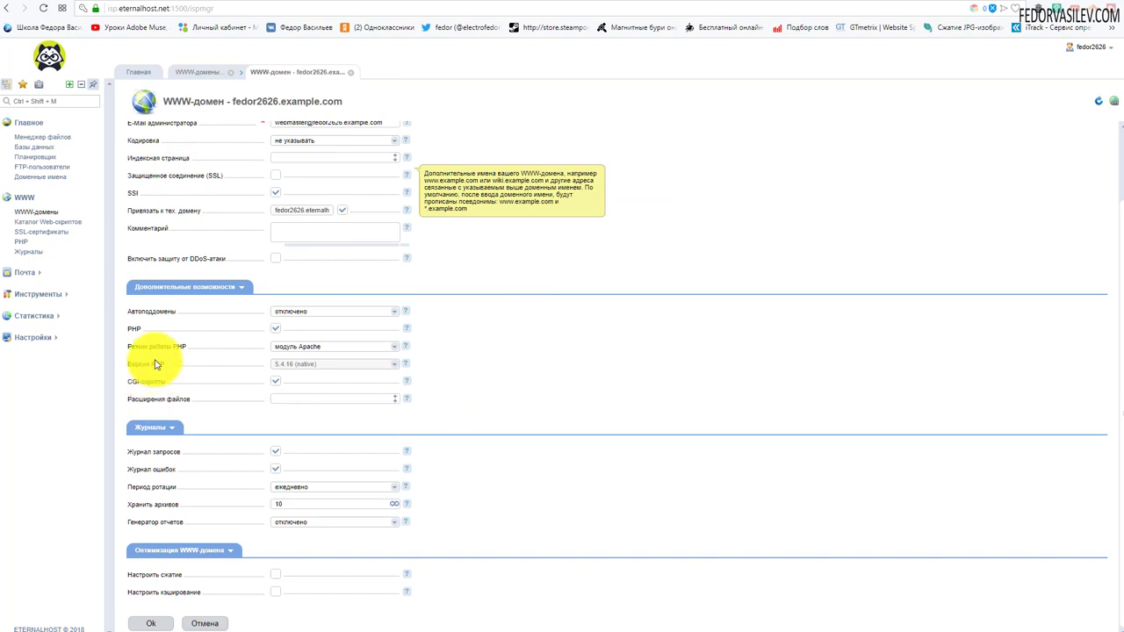
click(288, 351)
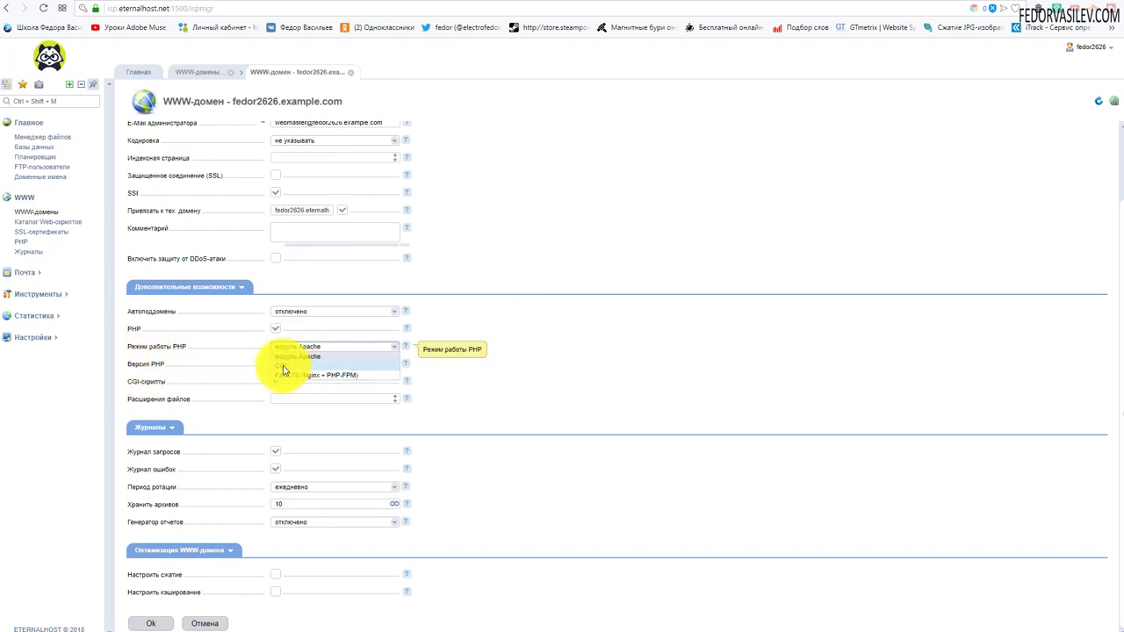
click(281, 366)
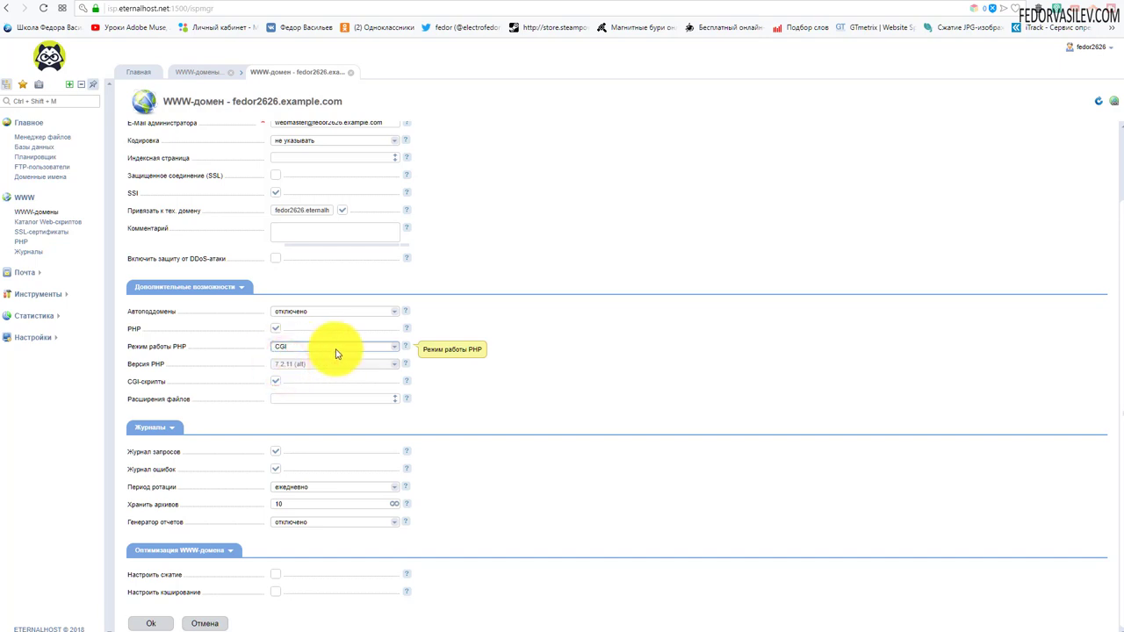
click(149, 624)
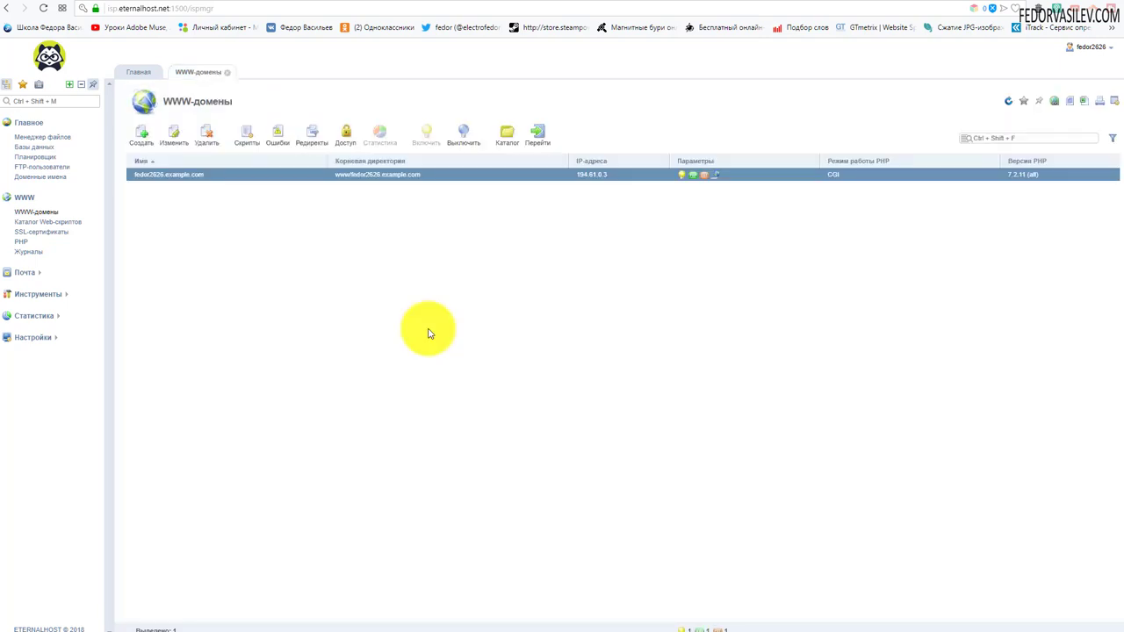
double_click(218, 173)
scroll(474, 307, down, 2)
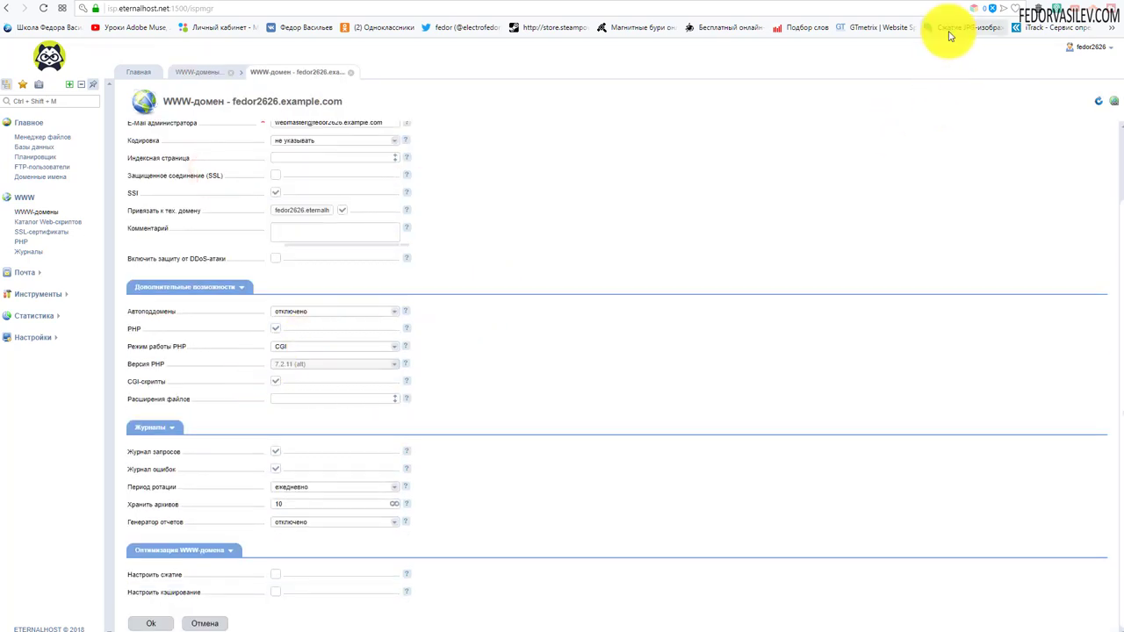
Reload the Joomla dashboard to confirm the PHP 5.4.16 warning is gone, then view the демо front page.
click(959, 5)
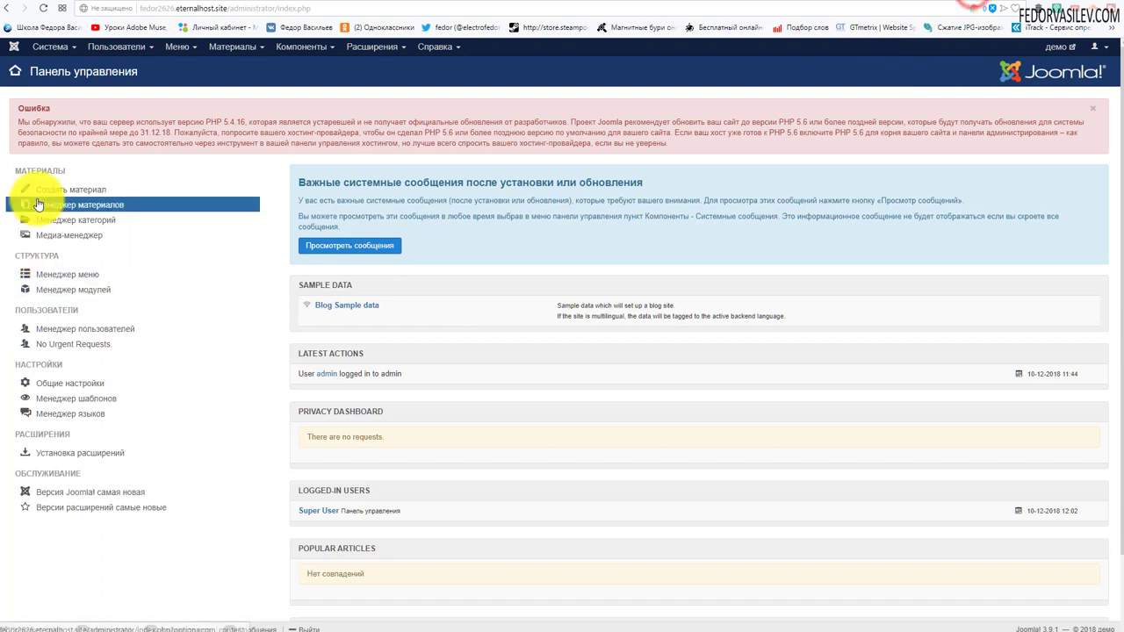
click(43, 9)
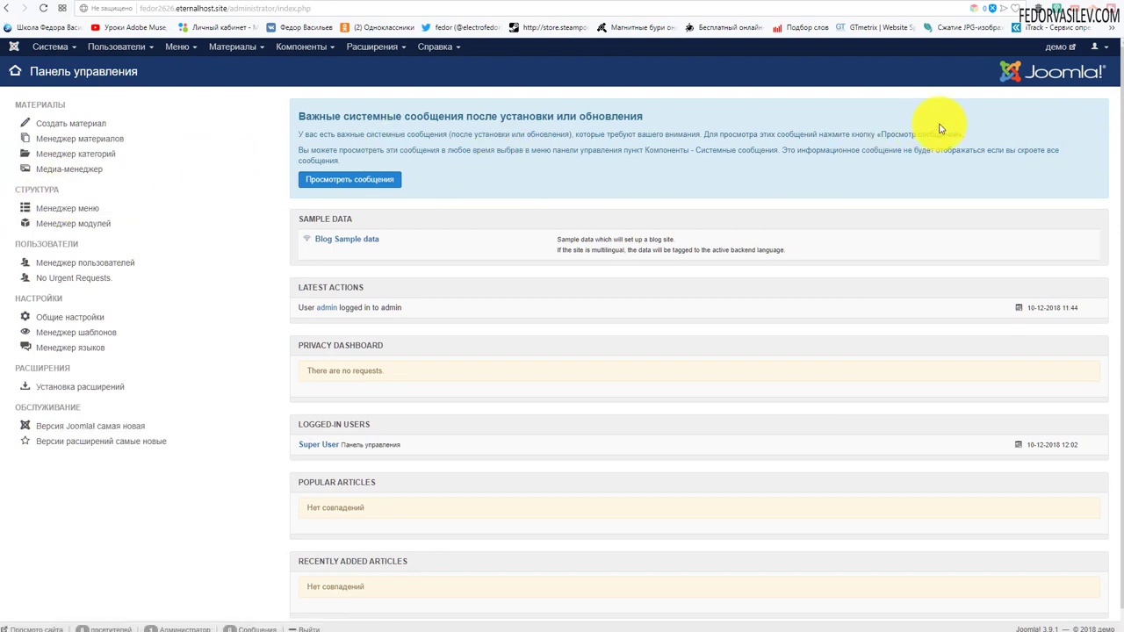
scroll(827, 175, down, 1)
scroll(877, 132, up, 1)
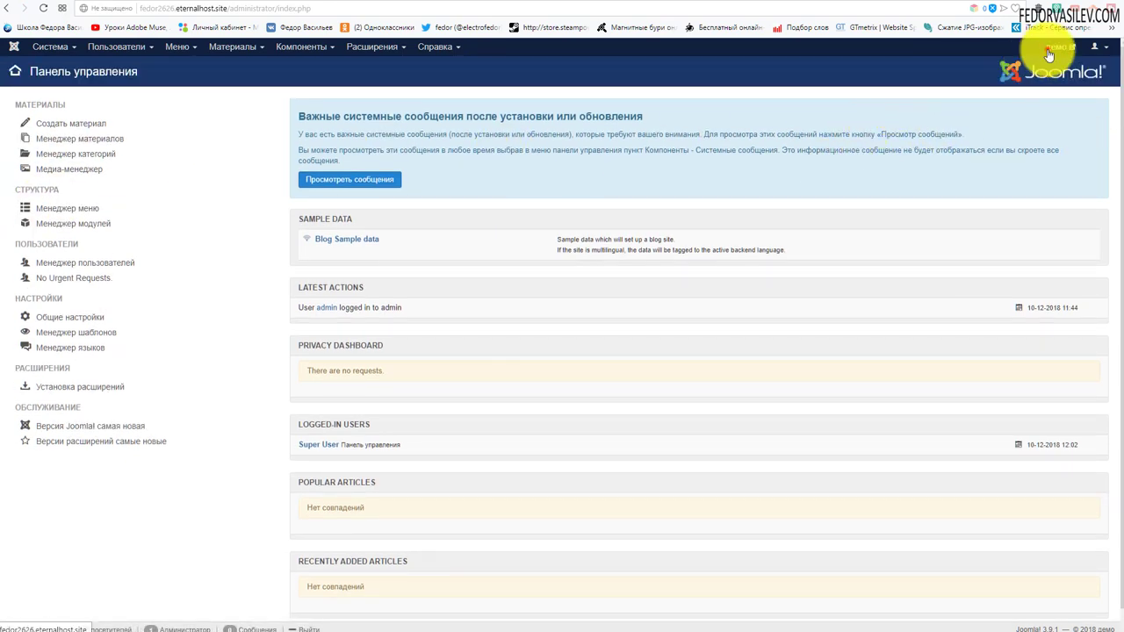
click(1049, 47)
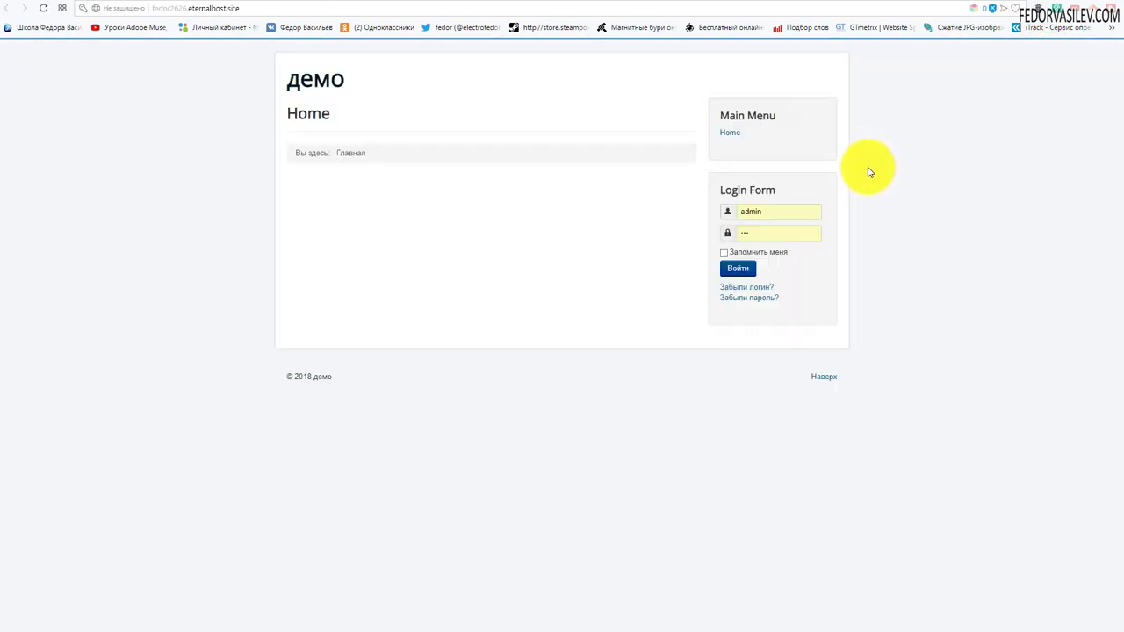